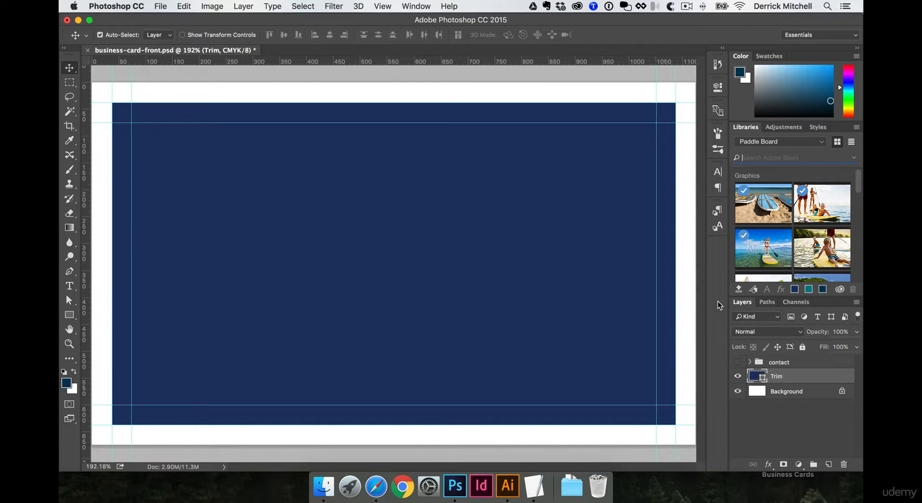
# Turn on the contact text group and turn off the navy Trim layer so the text sits on white
pyautogui.click(738, 362)
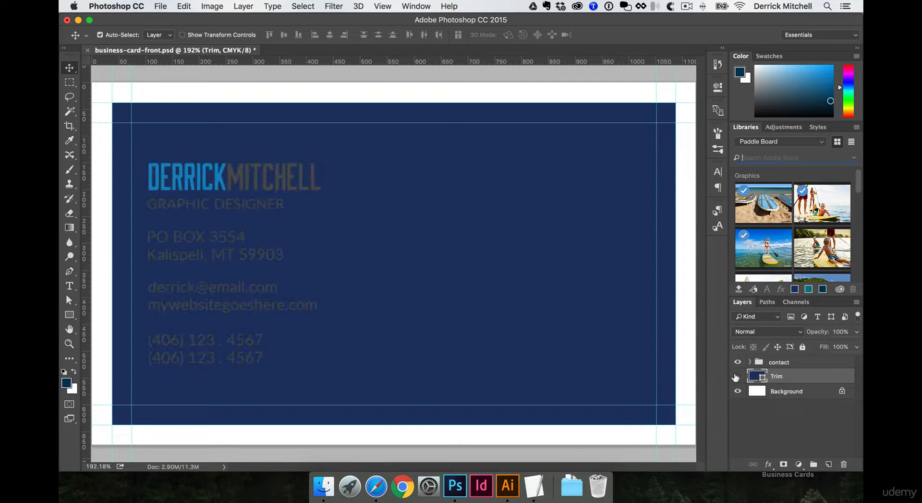
pyautogui.click(736, 377)
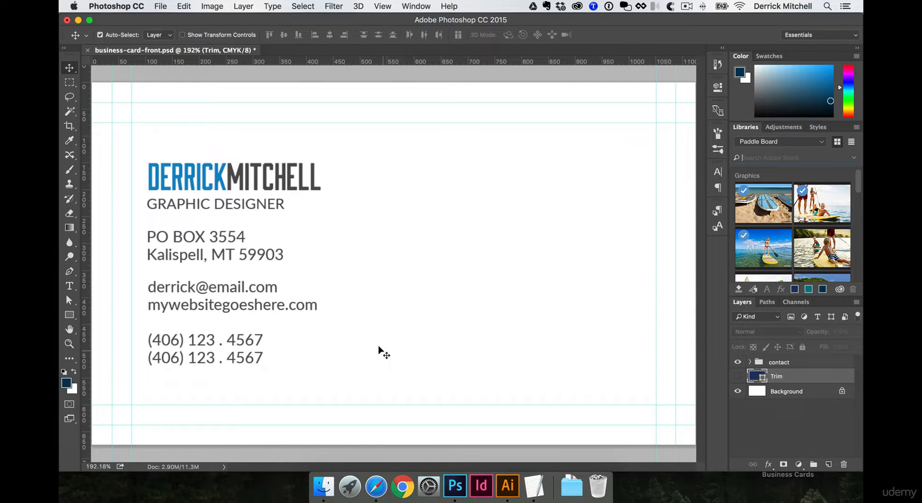
pyautogui.press('t')
pyautogui.moveTo(213, 173); pyautogui.dragTo(182, 172)
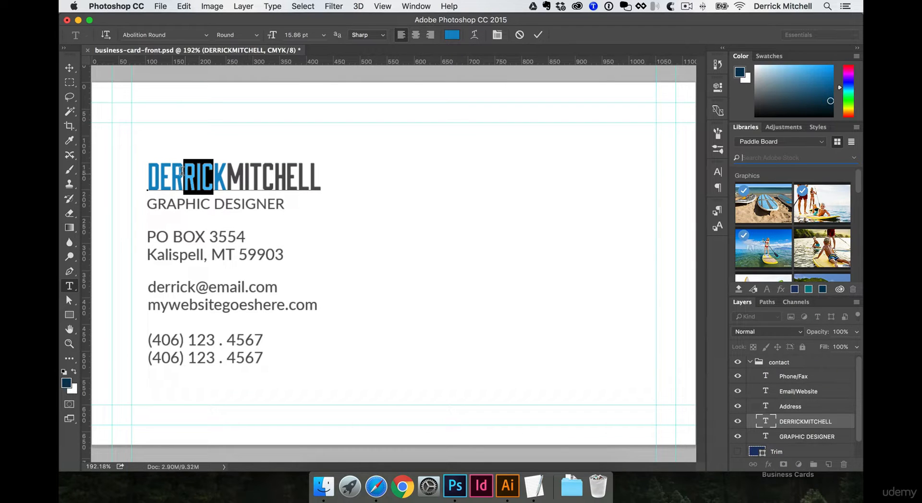
pyautogui.press('Escape')
pyautogui.moveTo(194, 201); pyautogui.dragTo(169, 201)
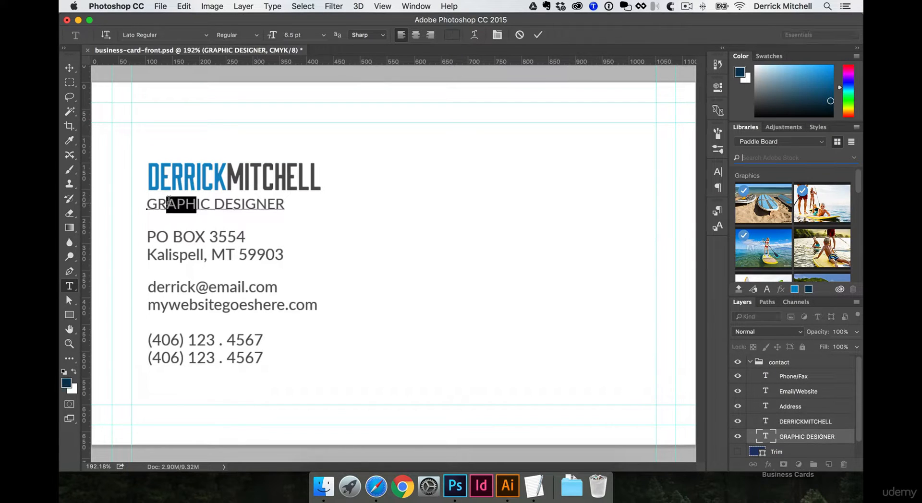
pyautogui.press('Escape')
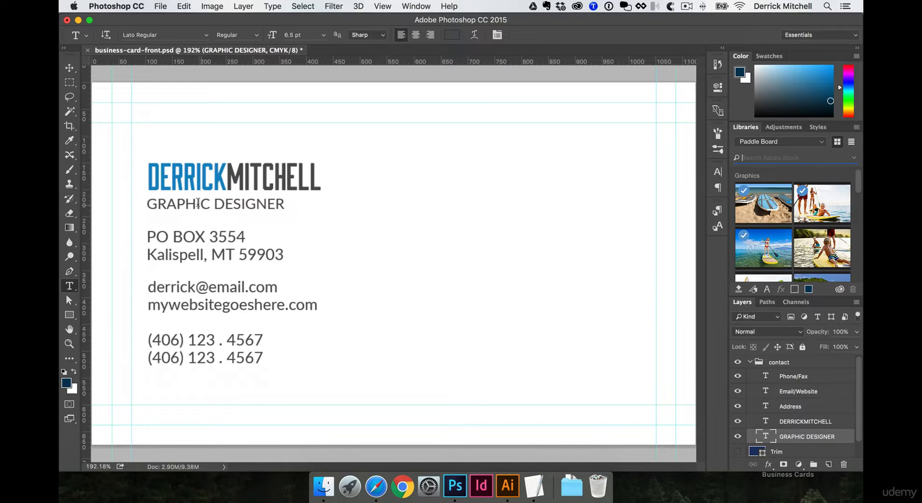
pyautogui.doubleClick(196, 231)
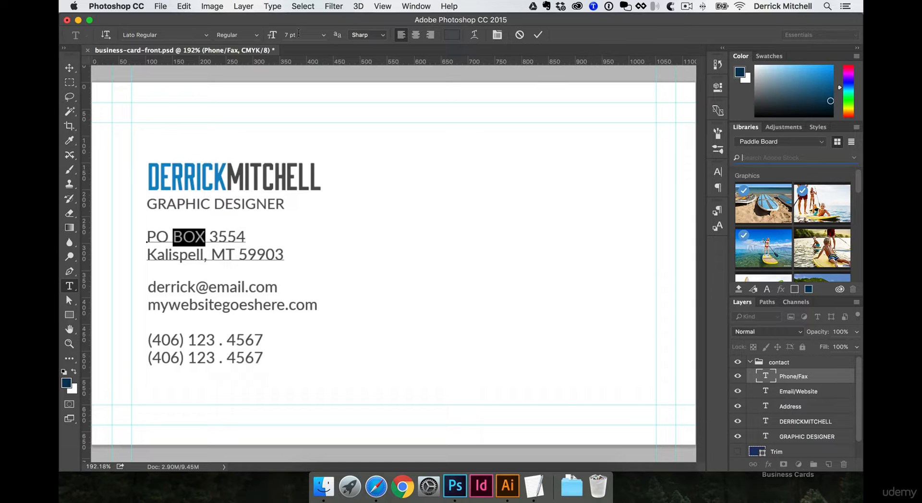
pyautogui.press('Return')
pyautogui.moveTo(256, 204); pyautogui.dragTo(181, 202)
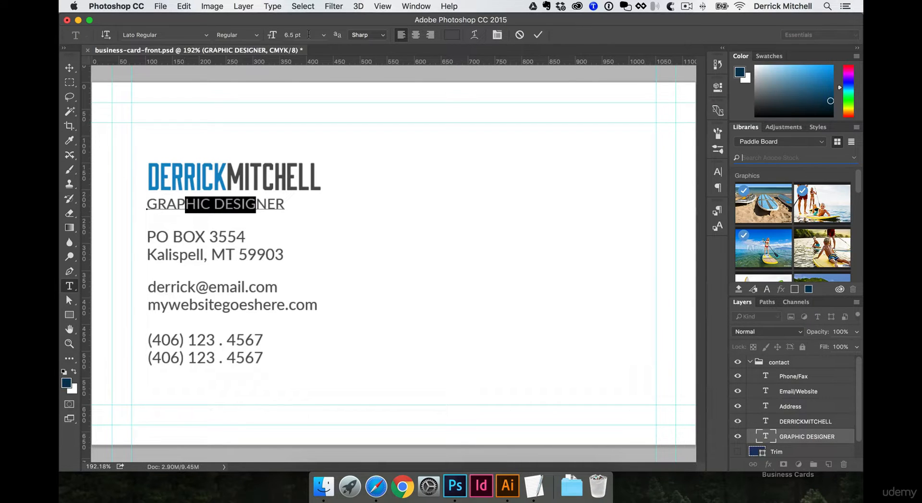
pyautogui.click(284, 35)
pyautogui.press('Return')
pyautogui.press('super+Return')
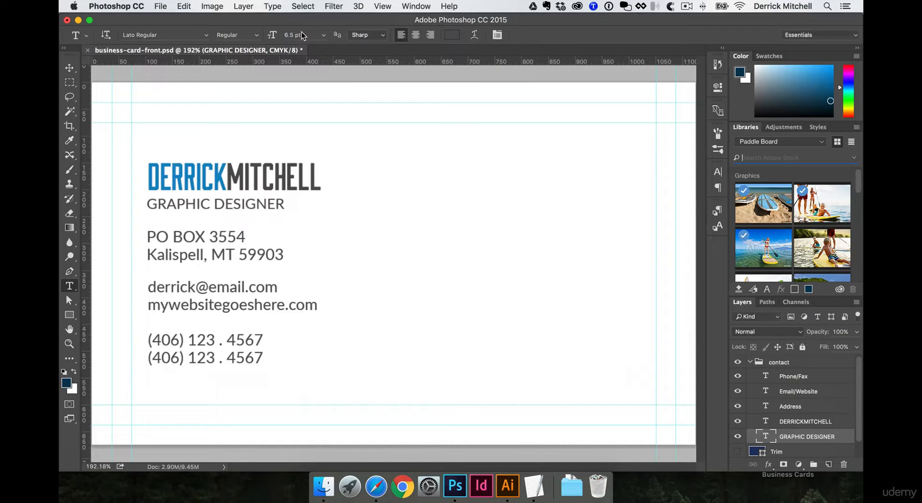
pyautogui.click(69, 68)
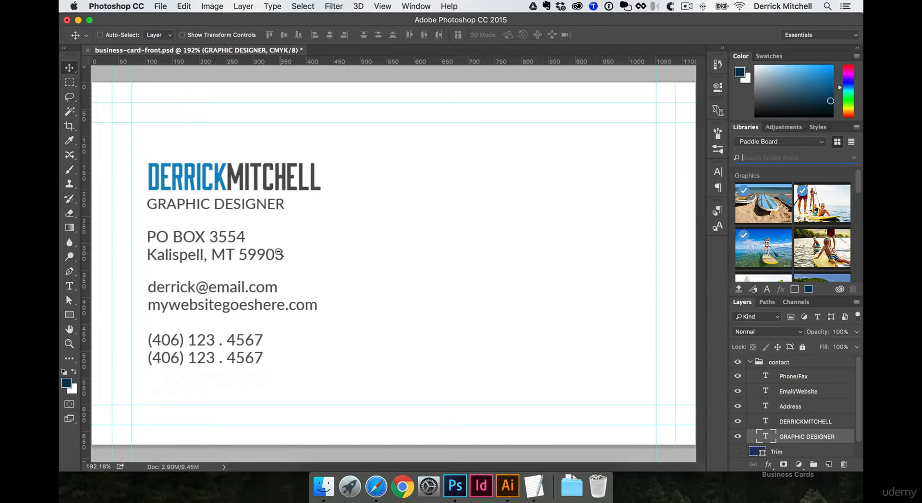
# Zoom out and back in until the whole business card shows at 100%
pyautogui.keyDown('alt'); pyautogui.keyDown('super'); pyautogui.click(389, 254); pyautogui.keyUp('super'); pyautogui.keyUp('alt')
pyautogui.keyDown('alt'); pyautogui.keyDown('super'); pyautogui.click(389, 254); pyautogui.keyUp('super'); pyautogui.keyUp('alt')
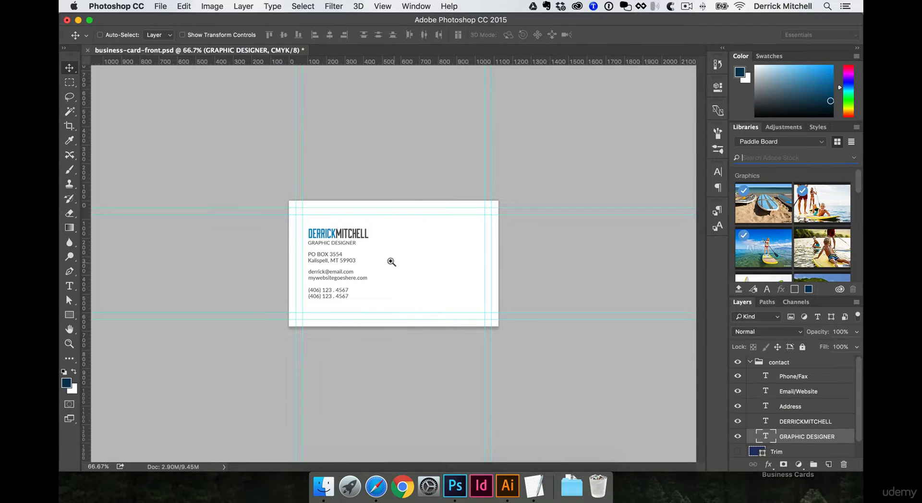
pyautogui.keyDown('super'); pyautogui.click(392, 262); pyautogui.keyUp('super')
pyautogui.keyDown('super'); pyautogui.click(389, 271); pyautogui.keyUp('super')
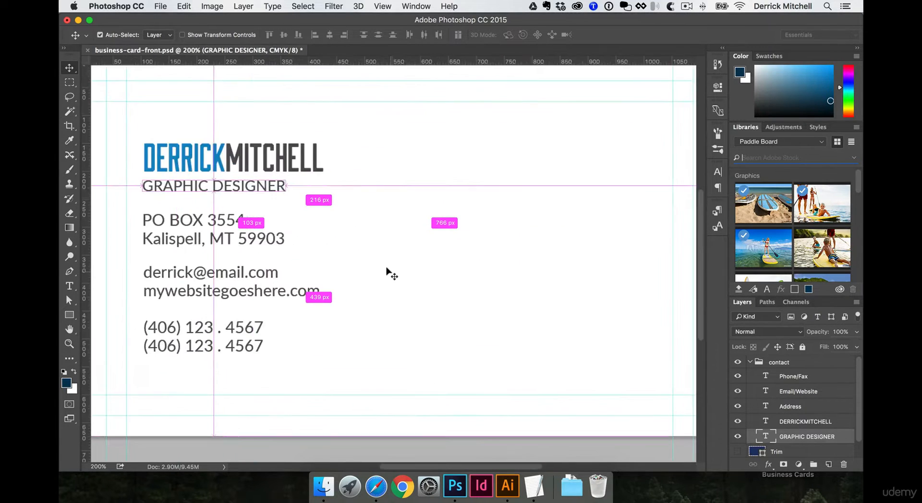
pyautogui.keyDown('alt'); pyautogui.keyDown('super'); pyautogui.click(389, 271); pyautogui.keyUp('super'); pyautogui.keyUp('alt')
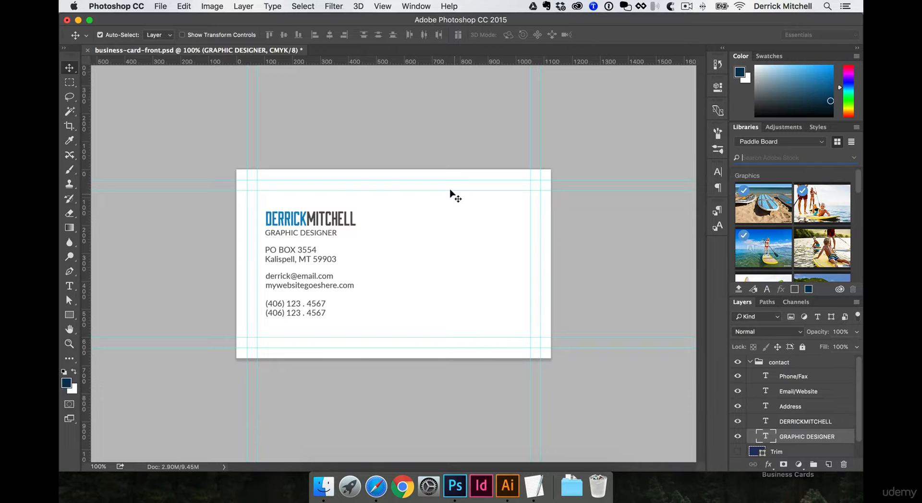
pyautogui.press('u')
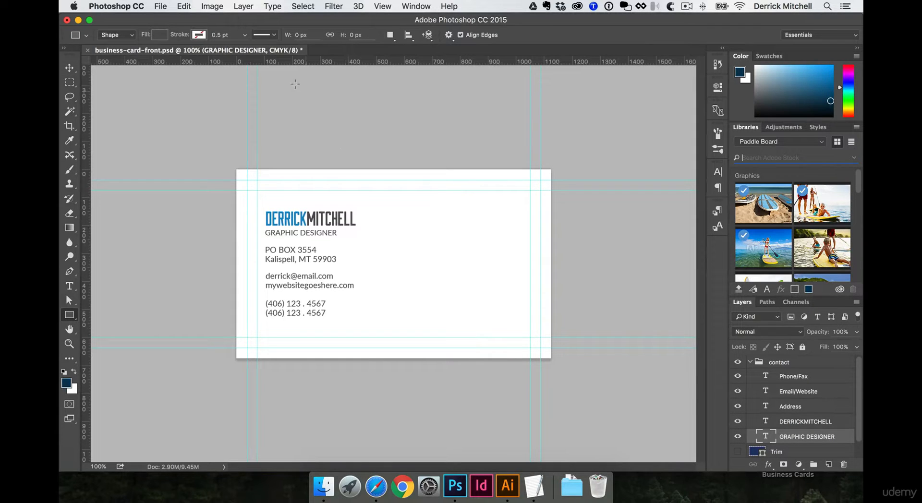
# Draw a dark grey rectangle on the card's right side, sized exactly 2 in × 2 in
pyautogui.moveTo(438, 231); pyautogui.dragTo(508, 289)
pyautogui.press('super+t')
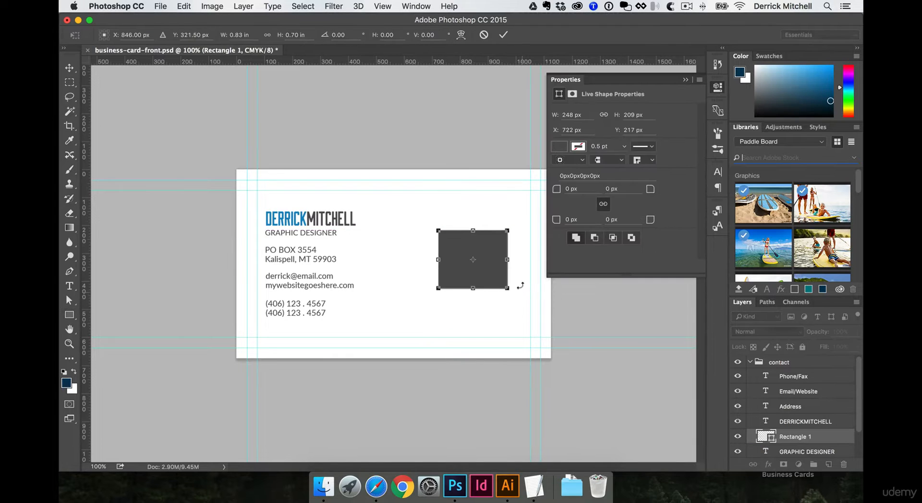
pyautogui.click(239, 35)
pyautogui.write('2i')
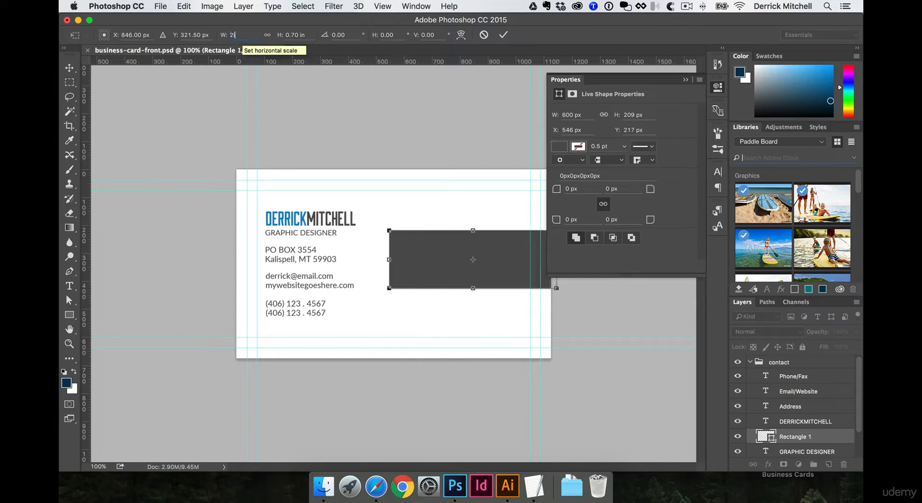
pyautogui.press('Tab')
pyautogui.write('2')
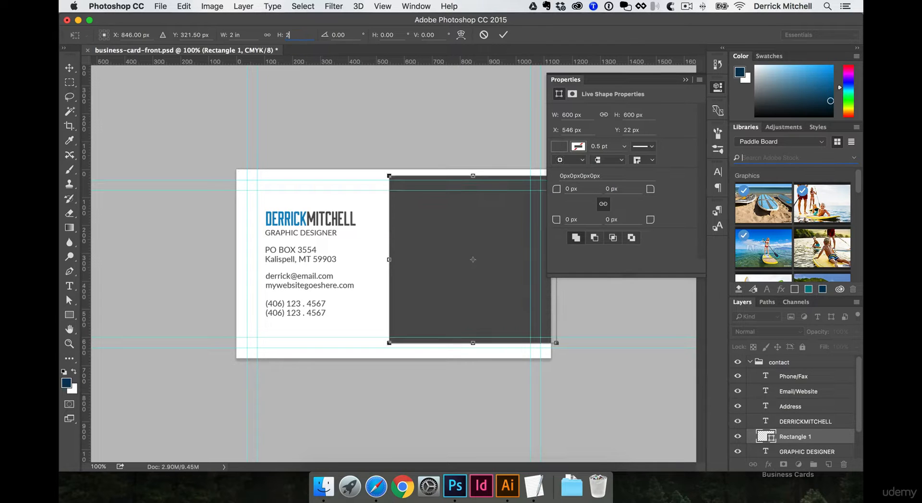
pyautogui.press('Return')
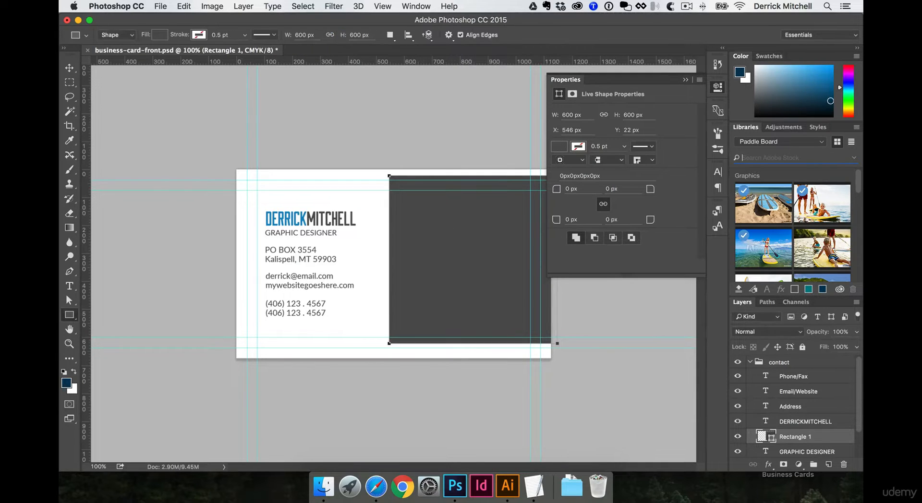
pyautogui.click(719, 87)
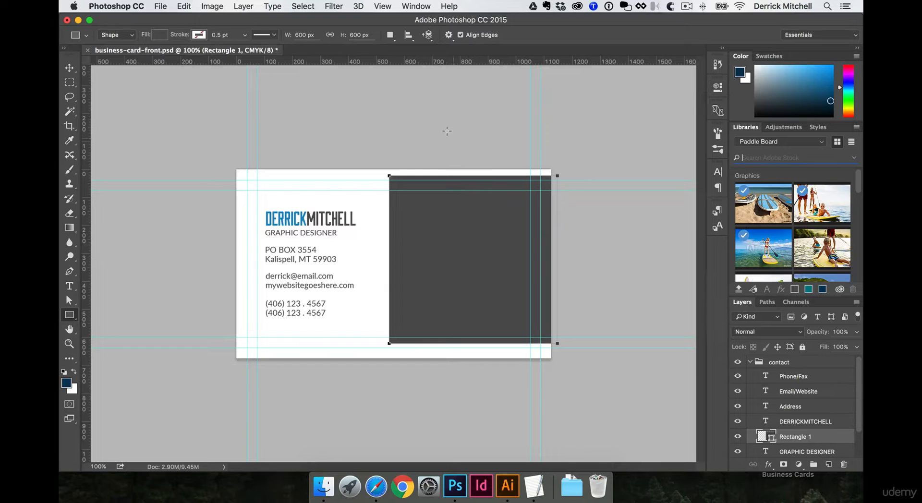
pyautogui.click(69, 68)
pyautogui.click(153, 96)
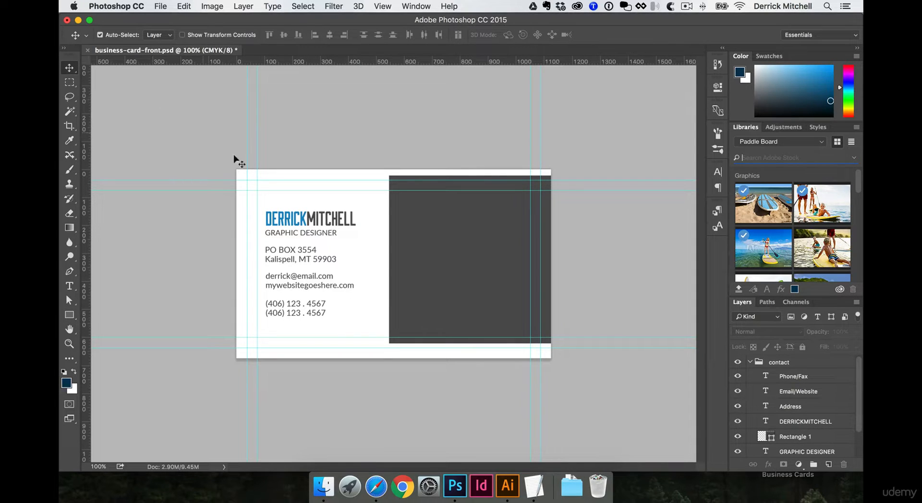
# Position the grey square on the card, adding vertical guides at 500 px and at its right edge
pyautogui.moveTo(410, 220)
pyautogui.mouseDown()
pyautogui.moveTo(429, 220)
pyautogui.moveTo(408, 228)
pyautogui.mouseUp()
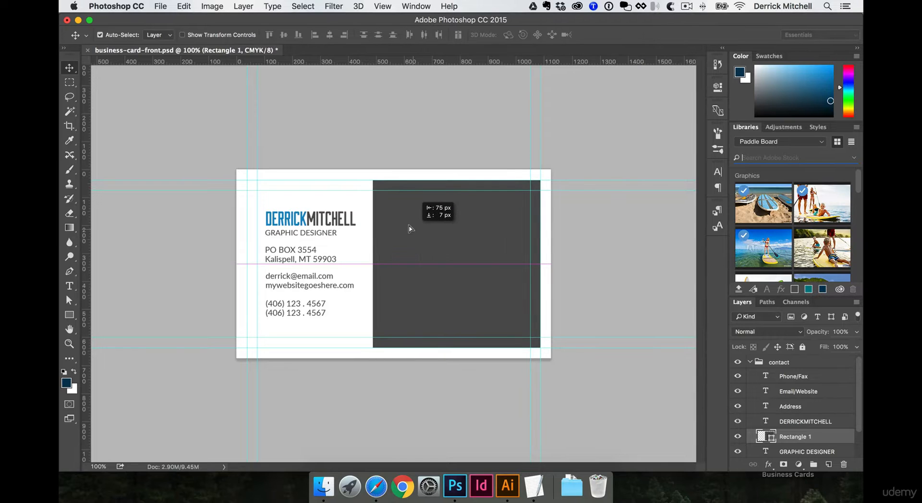
pyautogui.press('super+plus')
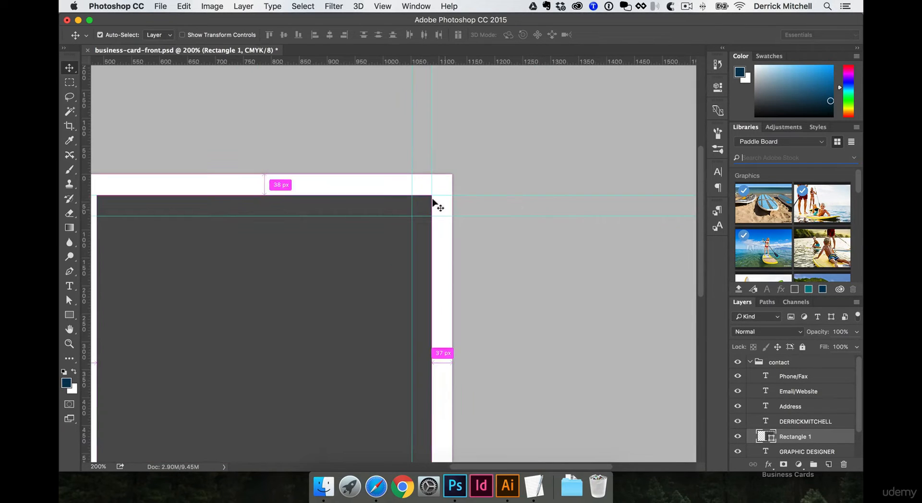
pyautogui.moveTo(372, 224); pyautogui.dragTo(497, 143)
pyautogui.moveTo(309, 62); pyautogui.dragTo(231, 135)
pyautogui.hscroll(-5, 223, 137)
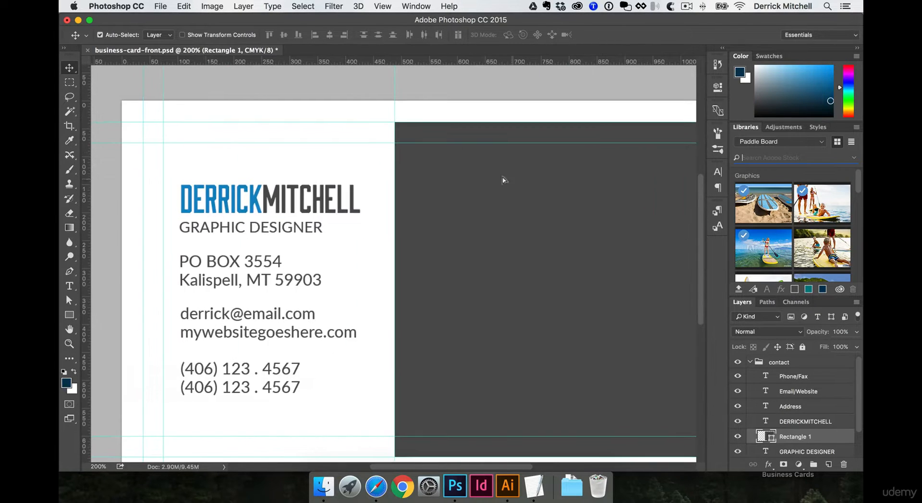
pyautogui.moveTo(502, 179); pyautogui.dragTo(253, 173)
pyautogui.moveTo(270, 172); pyautogui.dragTo(316, 137)
pyautogui.moveTo(498, 62); pyautogui.dragTo(523, 105)
# Hide the dark square and zoom out to show the whole card
pyautogui.click(738, 436)
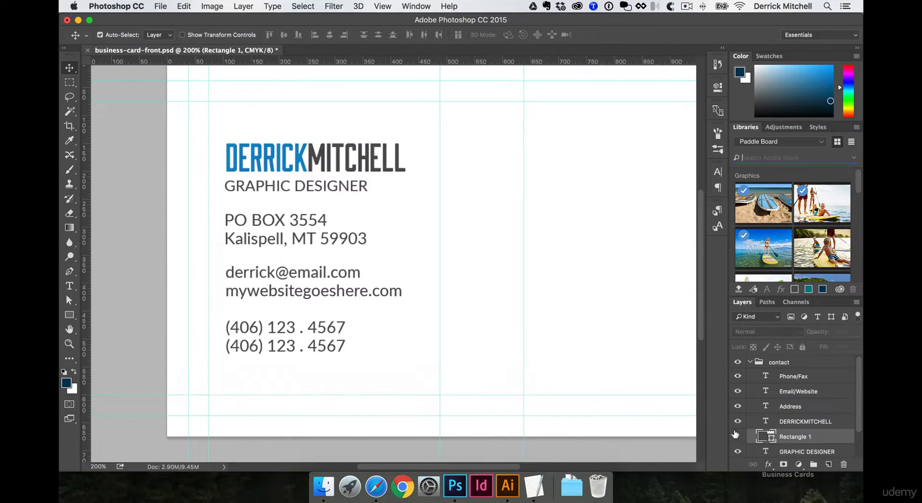
pyautogui.moveTo(590, 273); pyautogui.dragTo(403, 273)
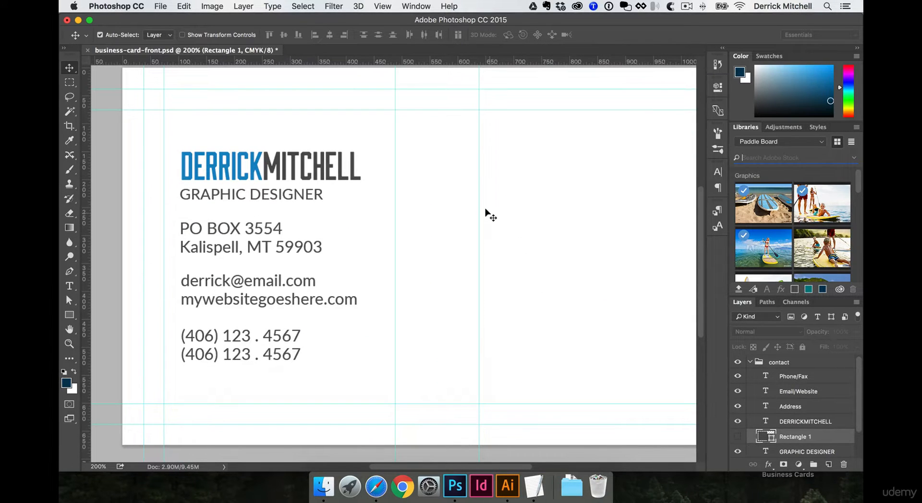
pyautogui.press('super+minus')
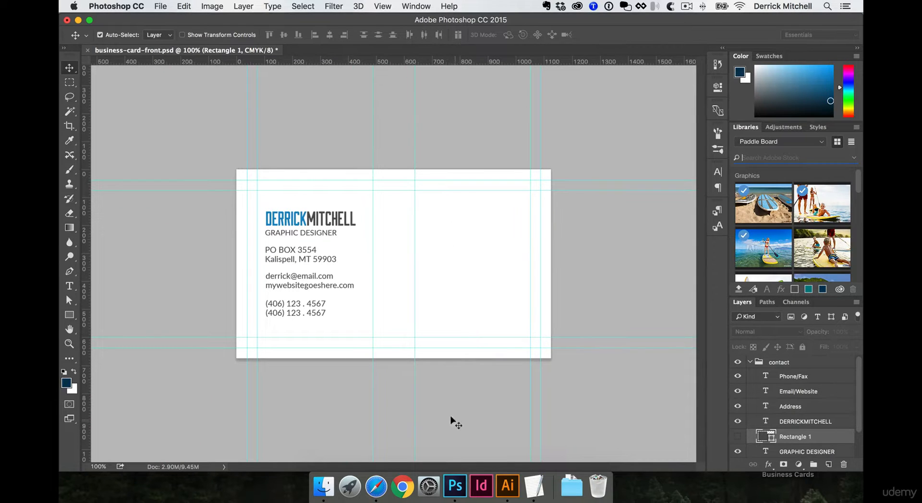
pyautogui.click(508, 486)
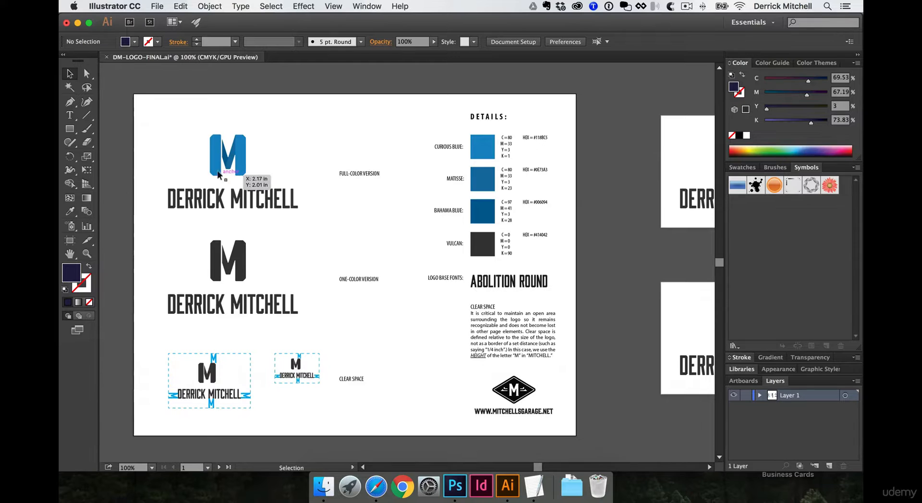
pyautogui.moveTo(186, 129); pyautogui.dragTo(278, 224)
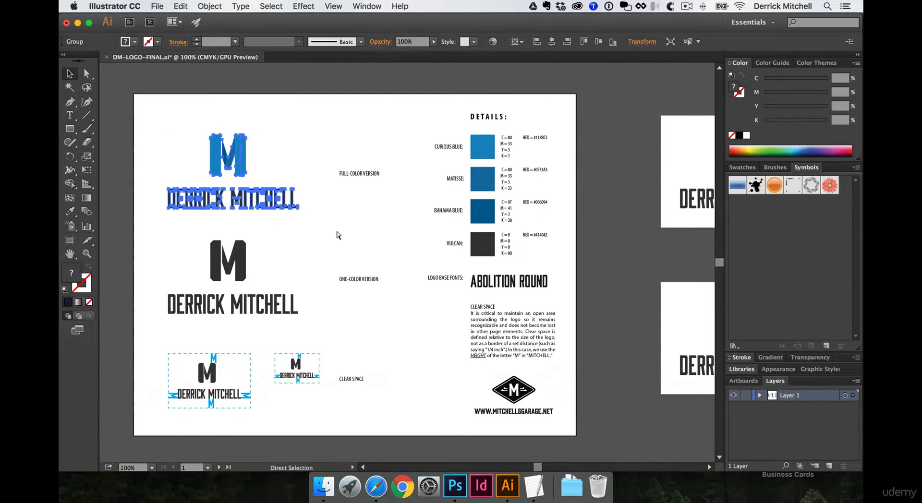
pyautogui.click(339, 235)
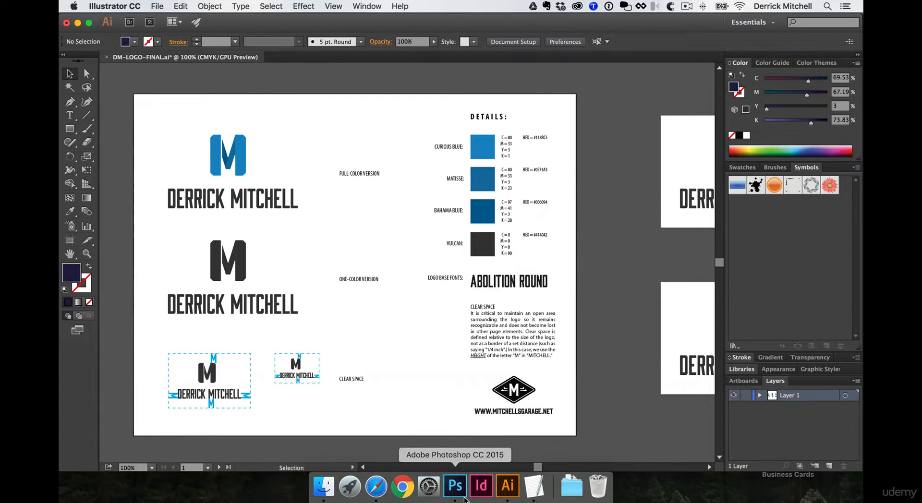
pyautogui.click(455, 485)
# Paste the full-color logo as a smart object, shrink it and move it onto the guide
pyautogui.press('super+v')
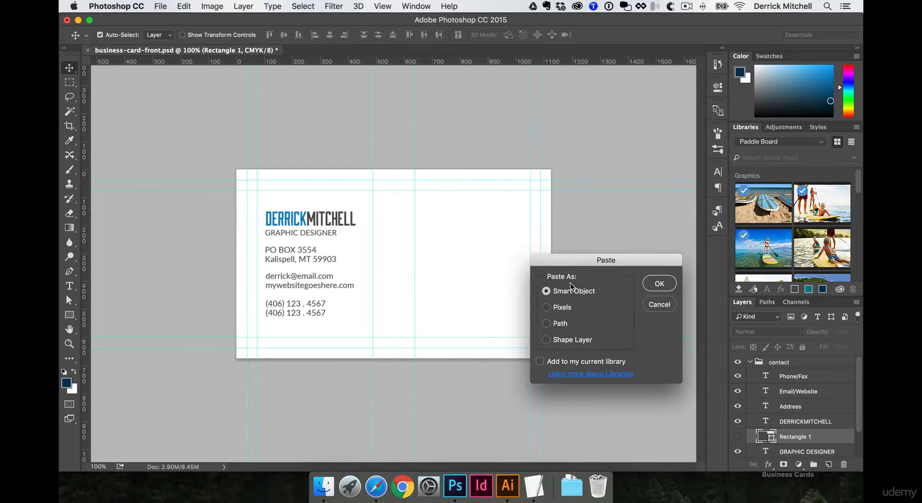
pyautogui.click(655, 281)
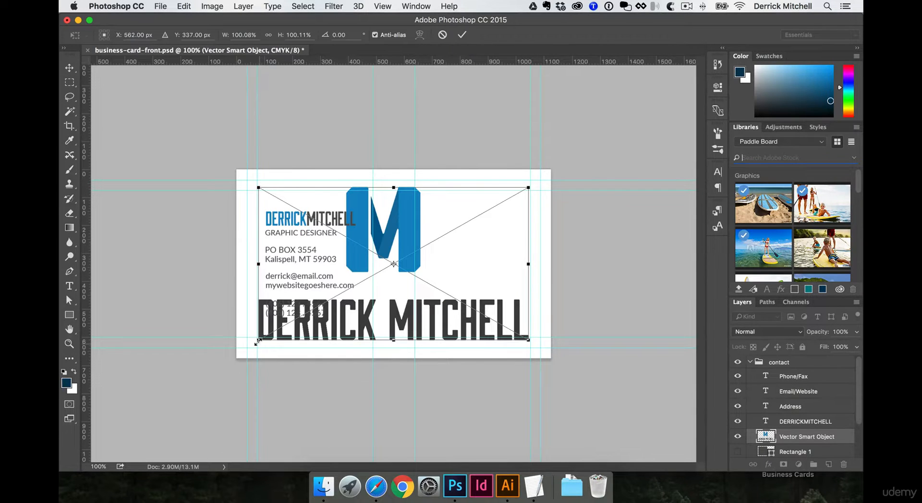
pyautogui.moveTo(259, 340); pyautogui.dragTo(412, 315)
pyautogui.moveTo(378, 184); pyautogui.dragTo(423, 208)
pyautogui.press('Return')
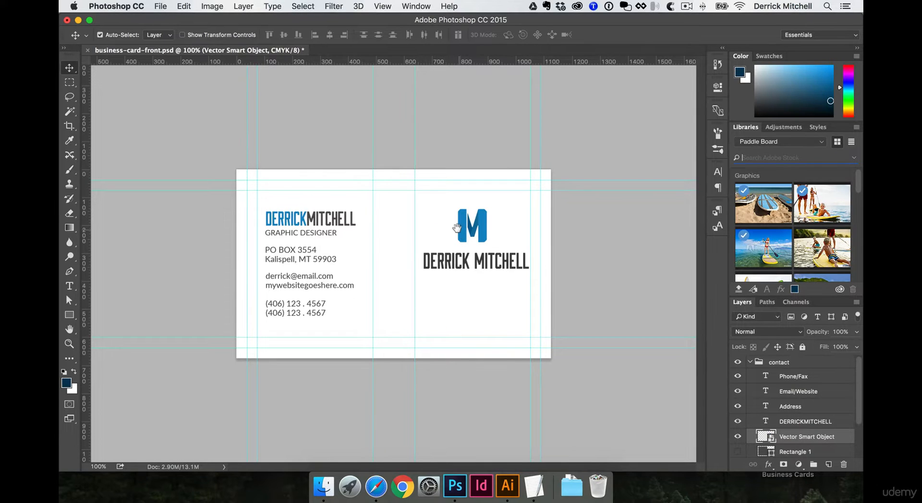
pyautogui.press('super+equal')
pyautogui.moveTo(389, 207); pyautogui.dragTo(440, 246)
pyautogui.press('super+minus')
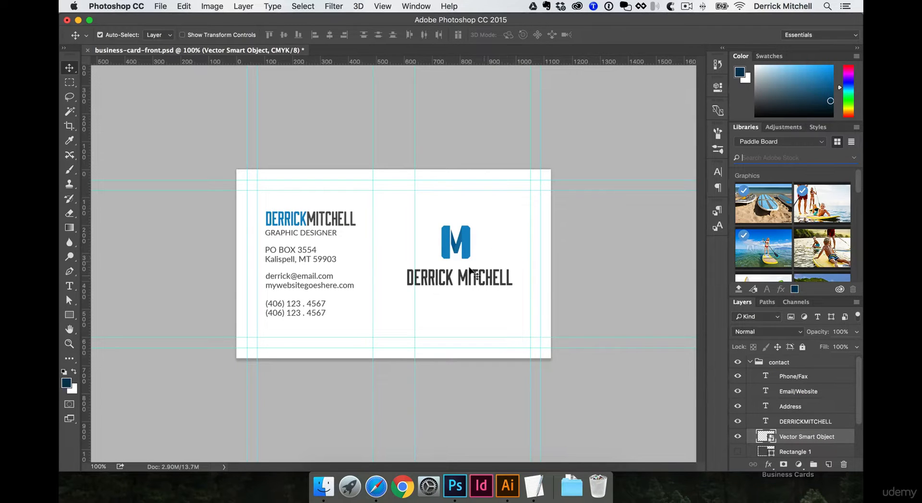
pyautogui.moveTo(458, 241); pyautogui.dragTo(430, 247)
# Rescale the logo and name around its centre, hide the guides and nudge it upward
pyautogui.hotkey('ctrl', 't')
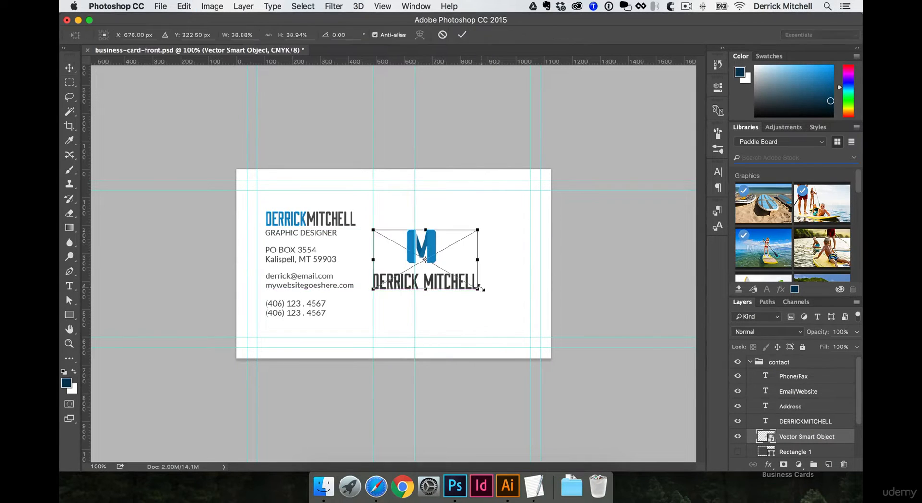
pyautogui.moveTo(478, 290); pyautogui.dragTo(546, 315)
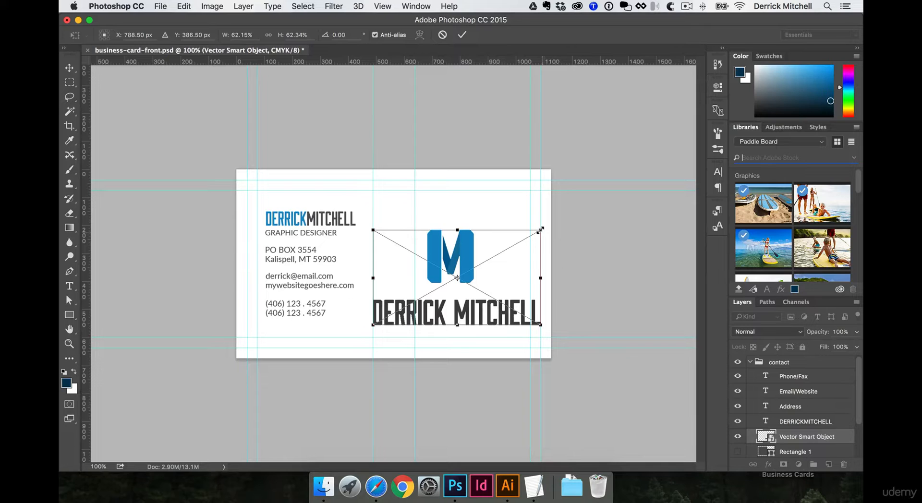
pyautogui.moveTo(541, 230); pyautogui.dragTo(515, 246)
pyautogui.press('Return')
pyautogui.press('super+semicolon')
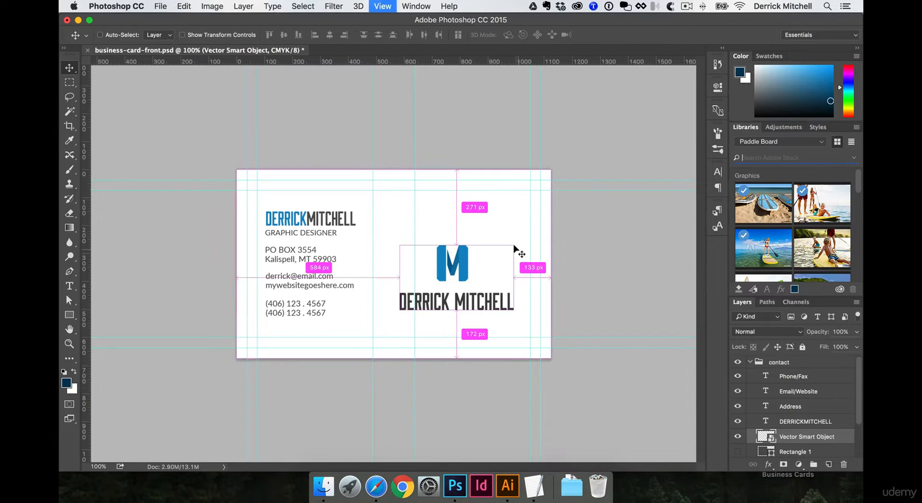
pyautogui.press('Up')
pyautogui.press('Up')
pyautogui.press('Up')
pyautogui.press('Up')
pyautogui.press('Up')
pyautogui.press('Up')
pyautogui.press('Up')
pyautogui.press('Up')
pyautogui.press('Up')
pyautogui.press('Up')
pyautogui.press('Up')
pyautogui.press('Up')
pyautogui.press('Up')
pyautogui.press('Up')
pyautogui.press('Up')
pyautogui.press('Up')
pyautogui.press('Up')
pyautogui.press('Up')
pyautogui.press('Up')
pyautogui.press('Up')
pyautogui.press('Up')
pyautogui.press('Up')
pyautogui.press('Up')
pyautogui.press('Up')
pyautogui.press('Up')
pyautogui.press('Up')
pyautogui.press('Up')
pyautogui.press('Up')
pyautogui.press('Up')
pyautogui.press('Up')
pyautogui.press('Up')
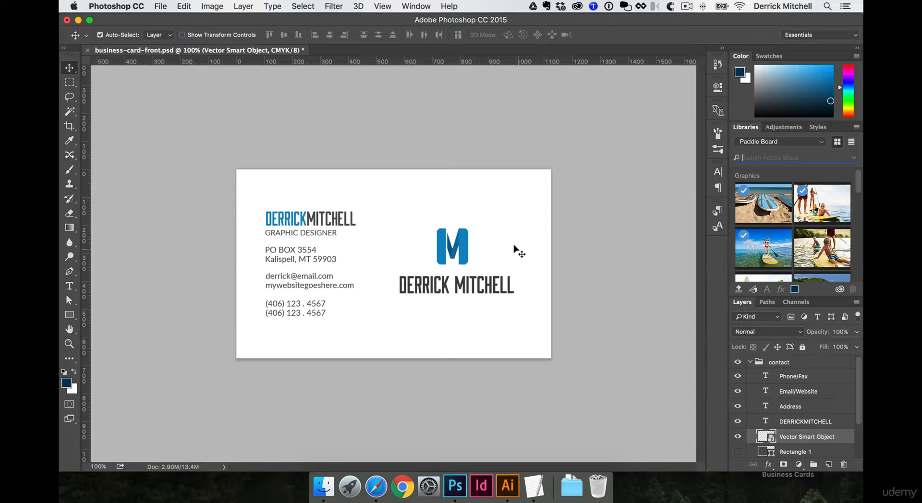
pyautogui.press('super+t')
pyautogui.press('Return')
# Delete the full logo, then copy only the blue M from Illustrator and paste it
pyautogui.press('Delete')
pyautogui.click(507, 486)
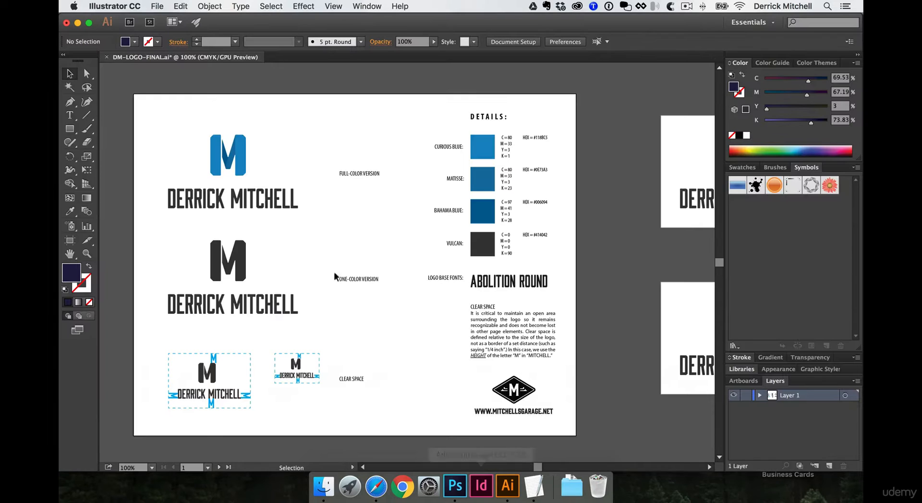
pyautogui.doubleClick(234, 152)
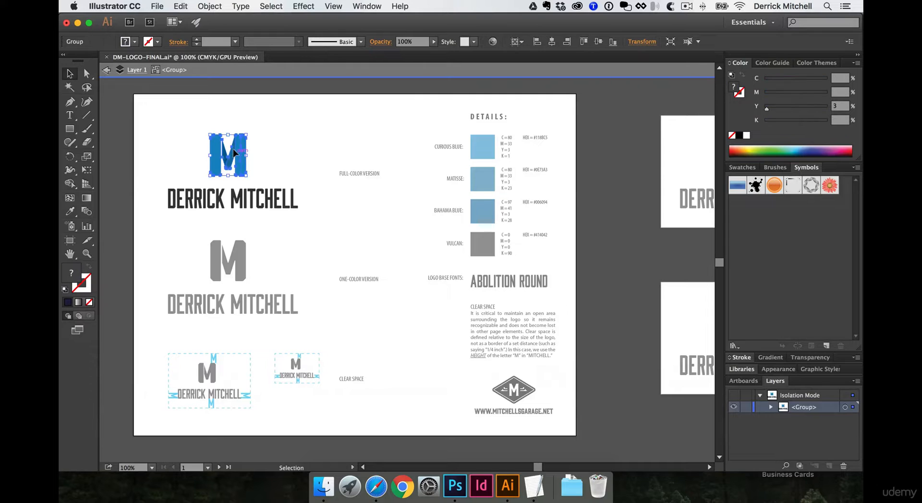
pyautogui.click(455, 485)
pyautogui.press('super+v')
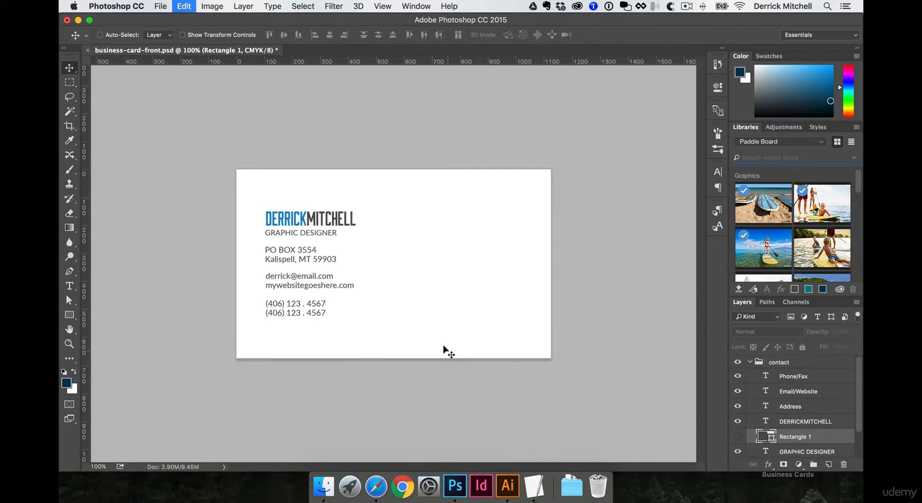
# Place the blue M as a smart object in the card's right half and show the guides again
pyautogui.click(655, 283)
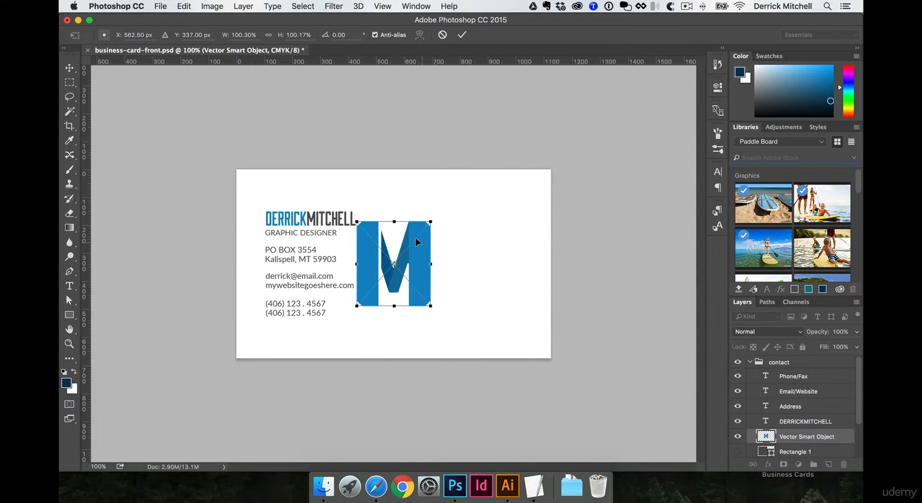
pyautogui.moveTo(416, 238); pyautogui.dragTo(479, 241)
pyautogui.press('Return')
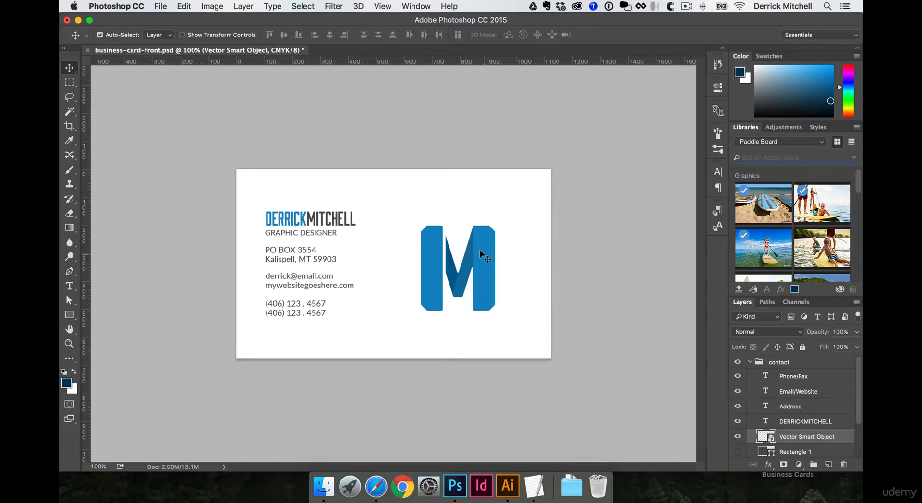
pyautogui.press('super')
pyautogui.press('super+semicolon')
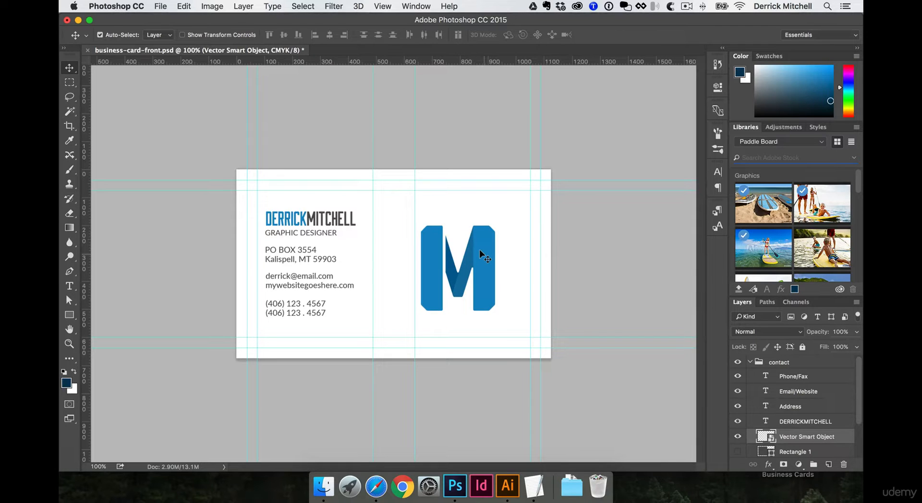
# Show the rectangle, fill it navy and move it to the card's right half
pyautogui.click(737, 455)
pyautogui.click(762, 451)
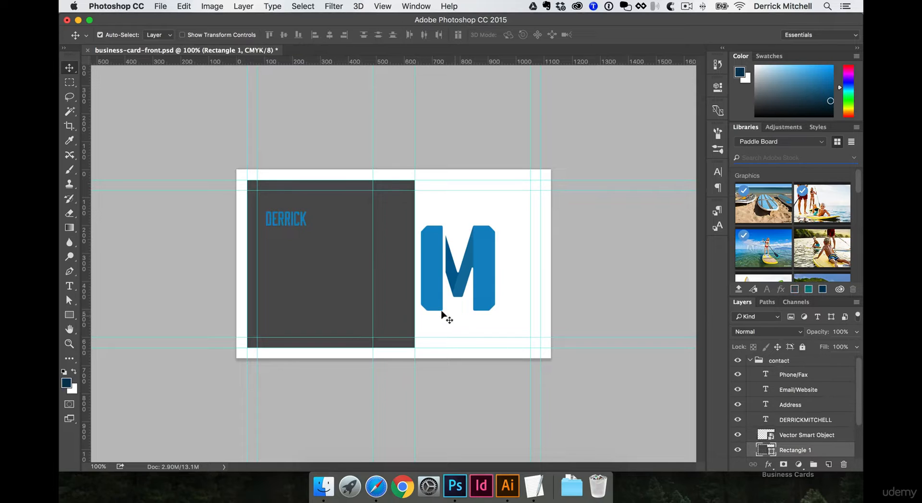
pyautogui.hotkey('alt', 'BackSpace')
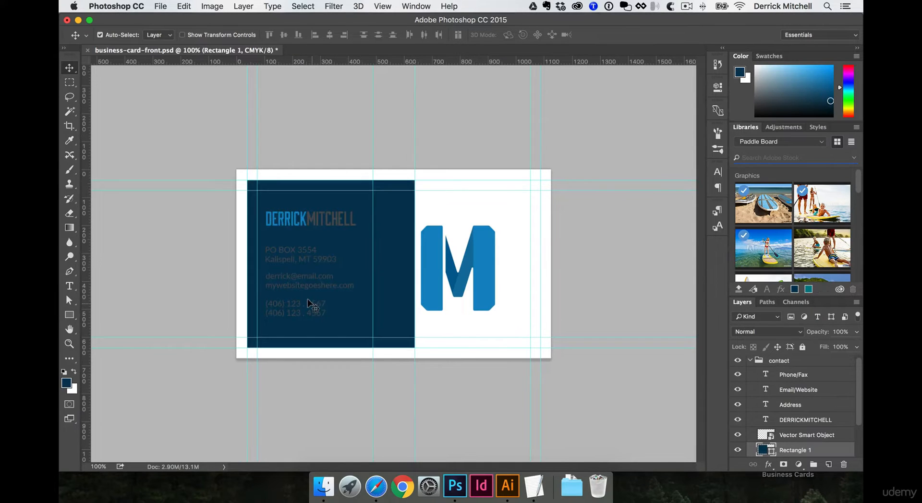
pyautogui.moveTo(384, 214); pyautogui.dragTo(528, 220)
# Enlarge the blue M on the navy panel with the guides hidden
pyautogui.click(478, 254)
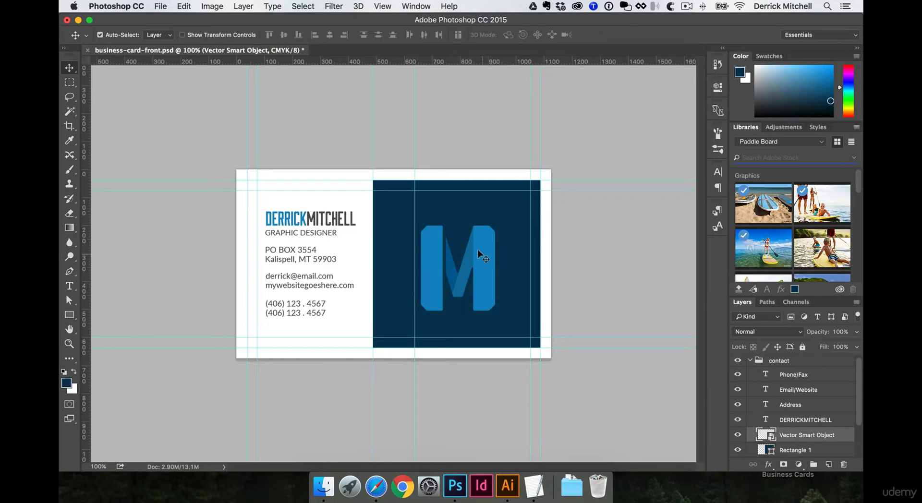
pyautogui.press('super+semicolon')
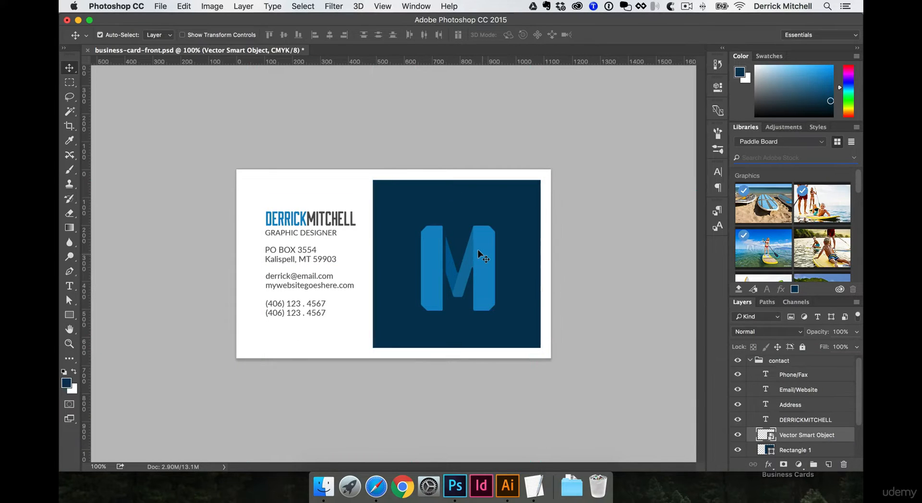
pyautogui.press('super+t')
pyautogui.moveTo(496, 225); pyautogui.dragTo(510, 214)
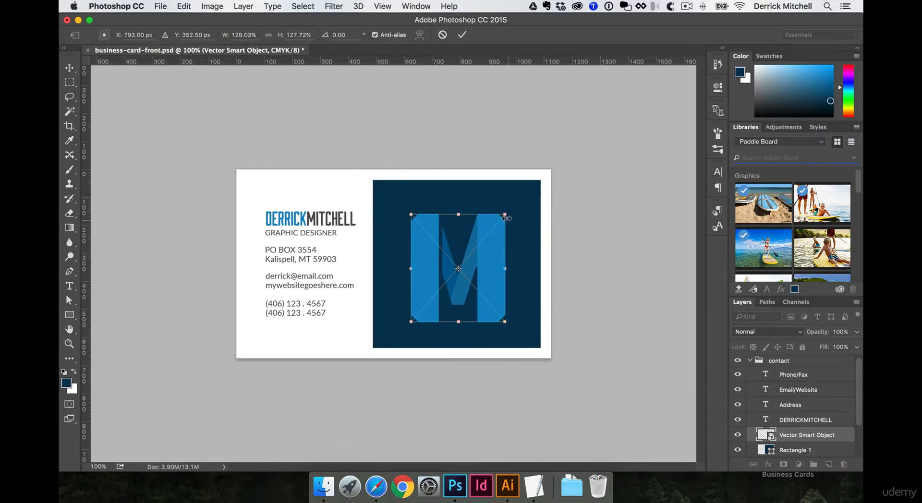
pyautogui.press('Return')
# Stretch the navy rectangle to the card's full height and right edge, then show the guides
pyautogui.click(491, 192)
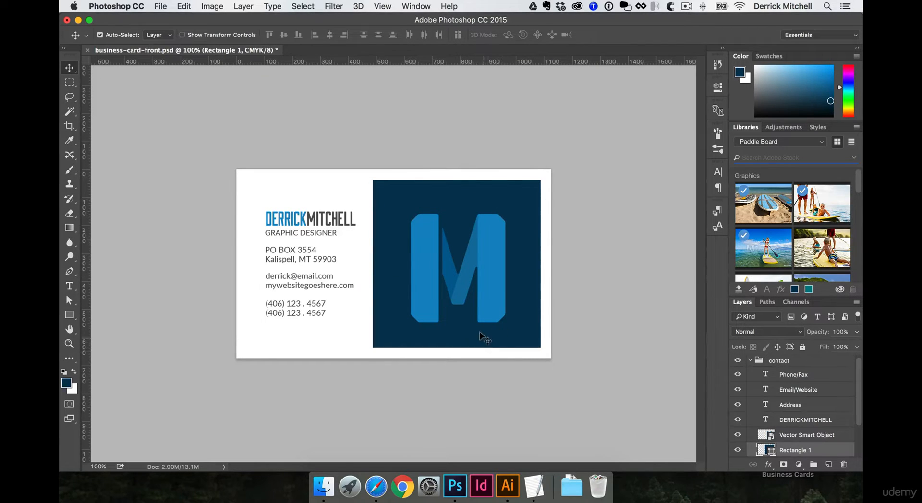
pyautogui.press('super+t')
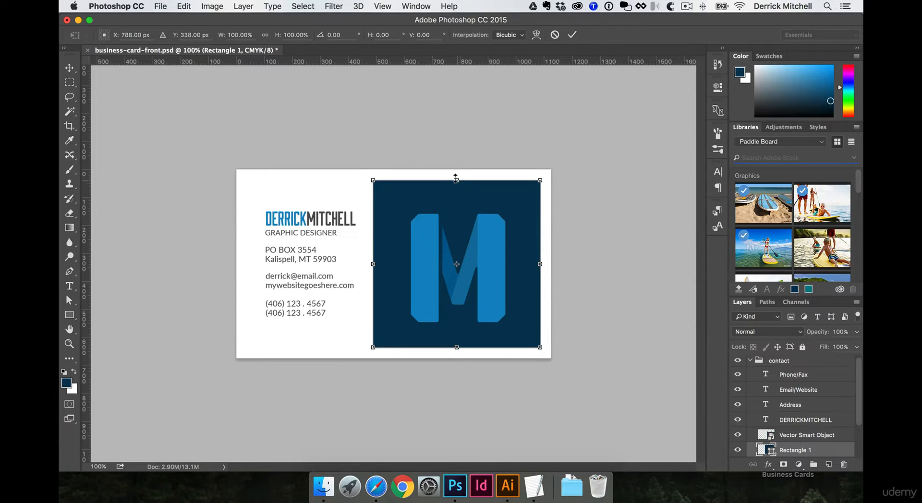
pyautogui.moveTo(456, 173); pyautogui.dragTo(456, 167)
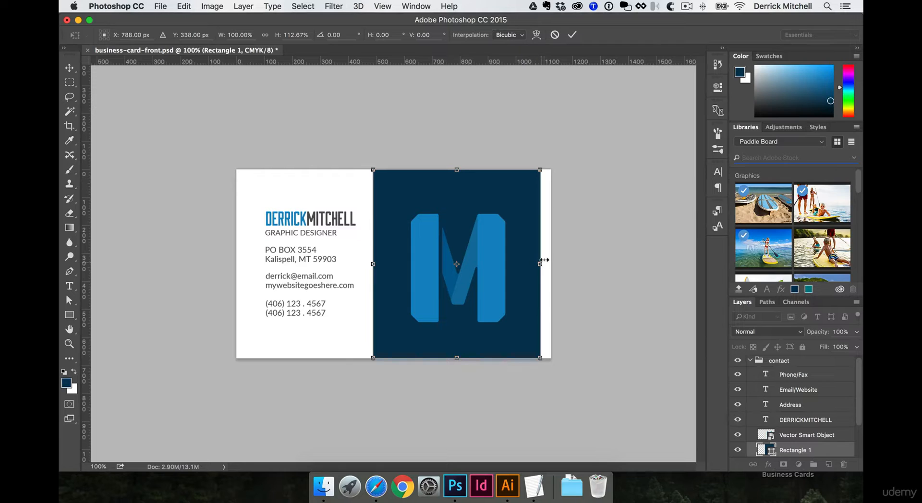
pyautogui.moveTo(544, 260); pyautogui.dragTo(551, 260)
pyautogui.press('Return')
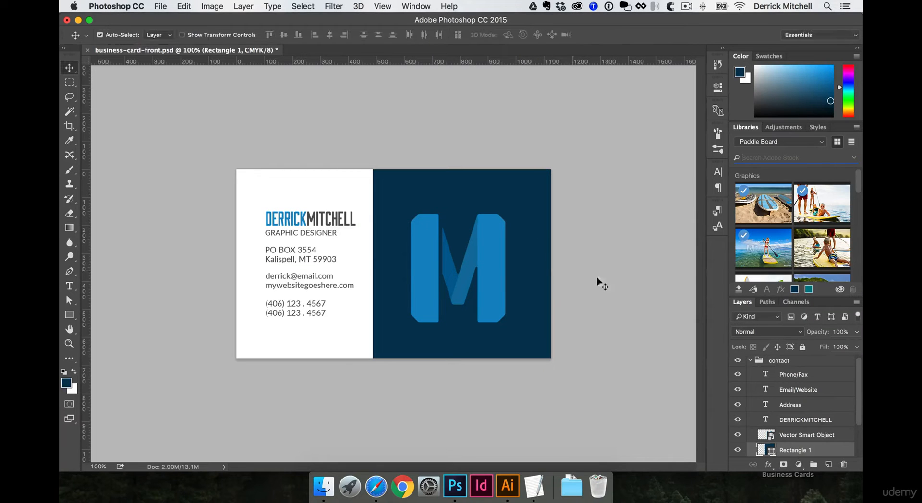
pyautogui.scroll(1, 773, 362)
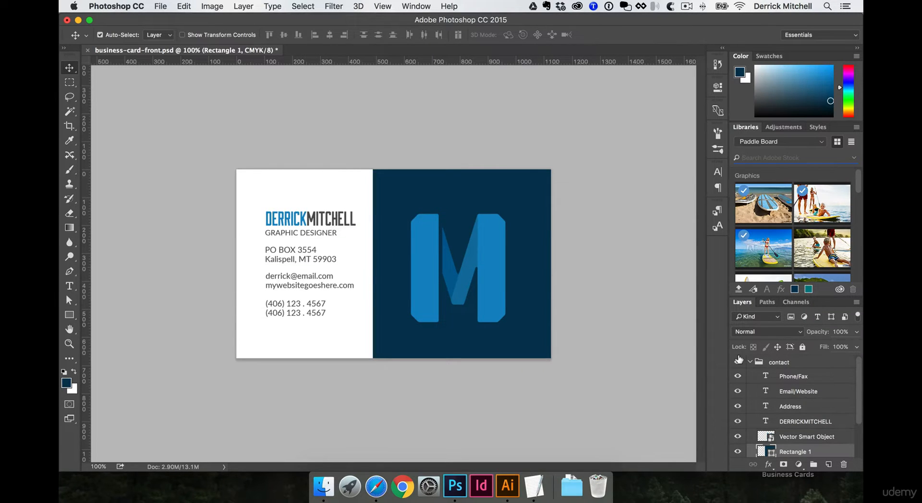
pyautogui.press('super+semicolon')
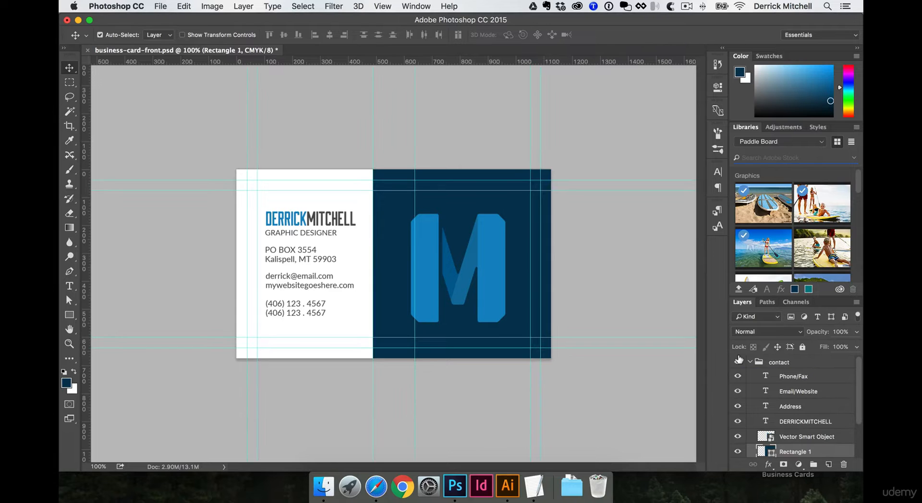
# Select the bleed border outside the trim guides and add a new layer at the top
pyautogui.press('m')
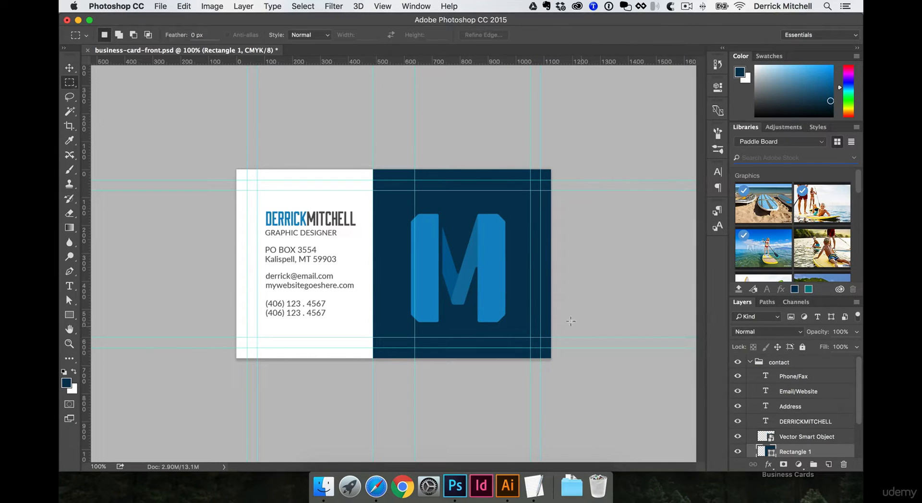
pyautogui.moveTo(249, 183); pyautogui.dragTo(541, 348)
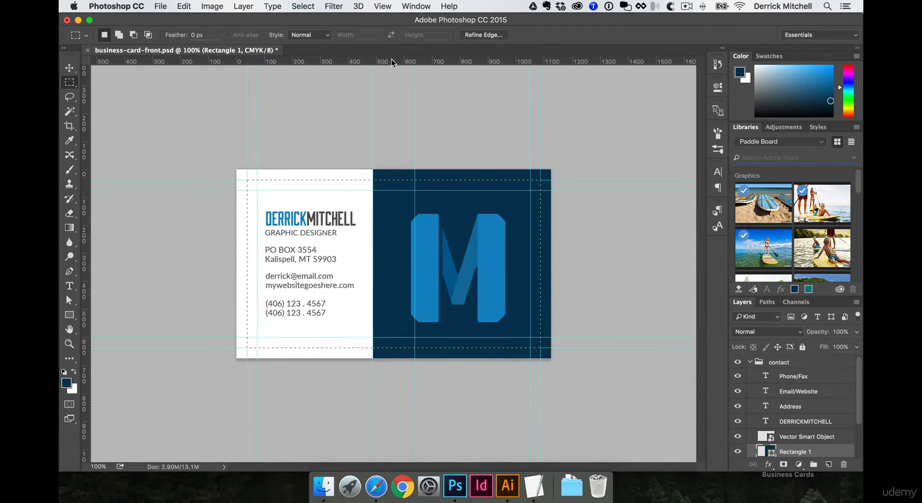
pyautogui.click(290, 6)
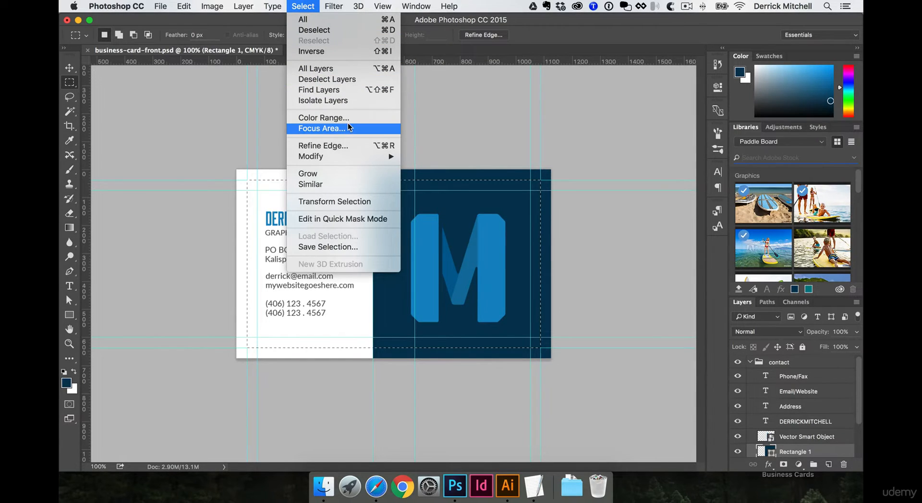
pyautogui.click(351, 52)
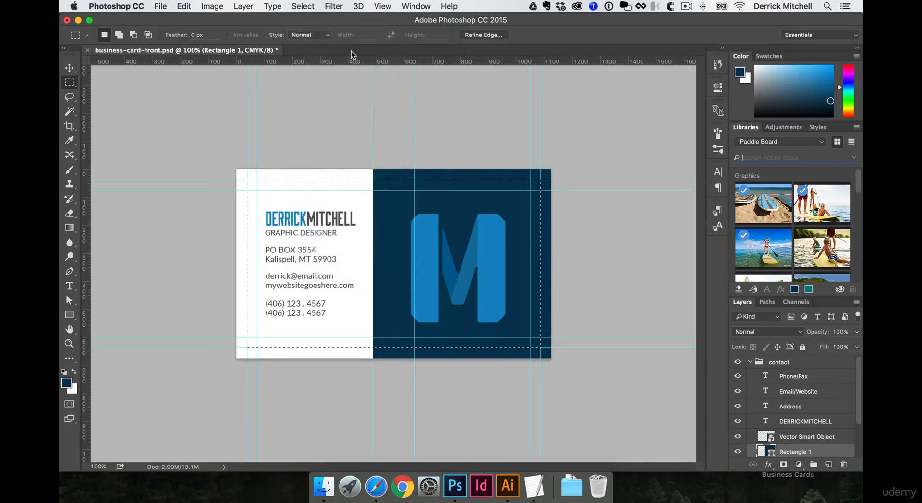
pyautogui.click(828, 464)
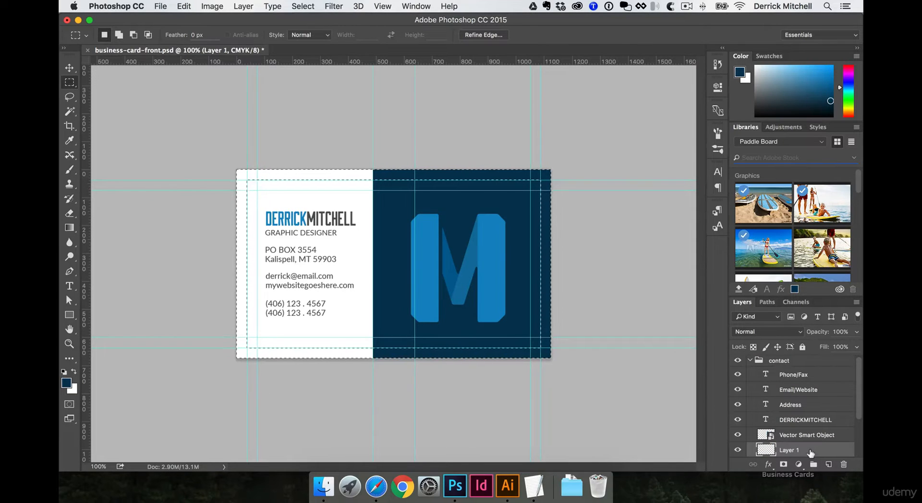
pyautogui.press('super+shift+bracketright')
pyautogui.press('super+shift+bracketright')
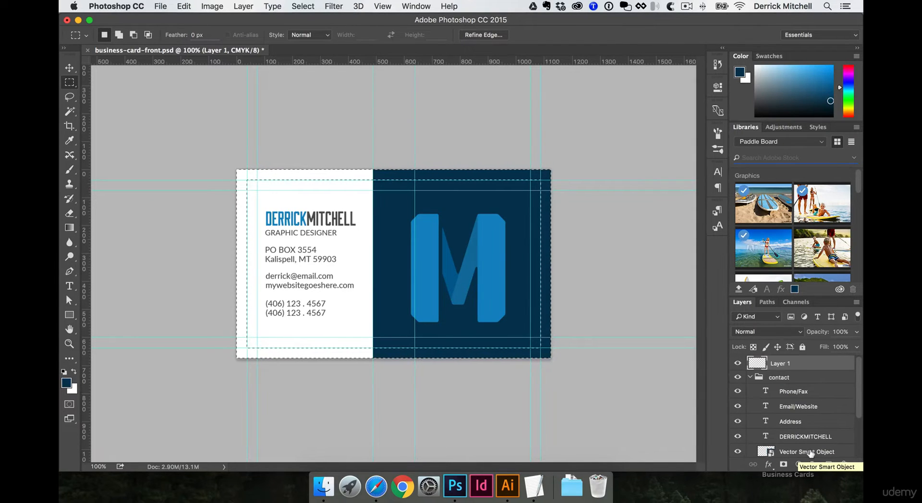
# Fill the border with the pasteboard's light grey, name the layer 'bleed mask' and deselect
pyautogui.press('i')
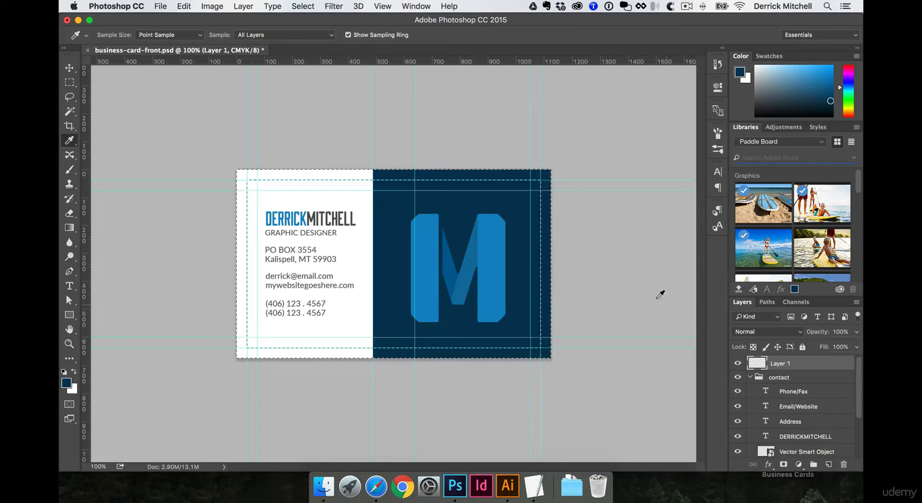
pyautogui.click(621, 242)
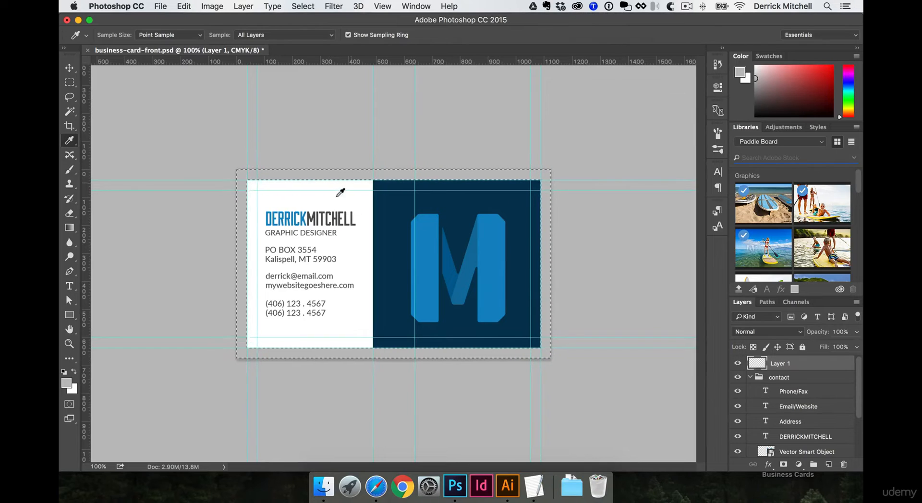
pyautogui.click(68, 69)
pyautogui.doubleClick(779, 364)
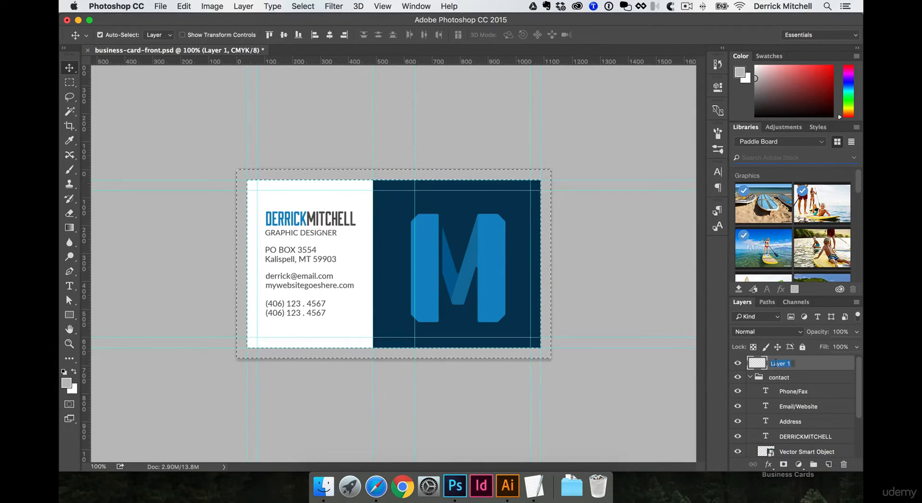
pyautogui.write('bleed mas')
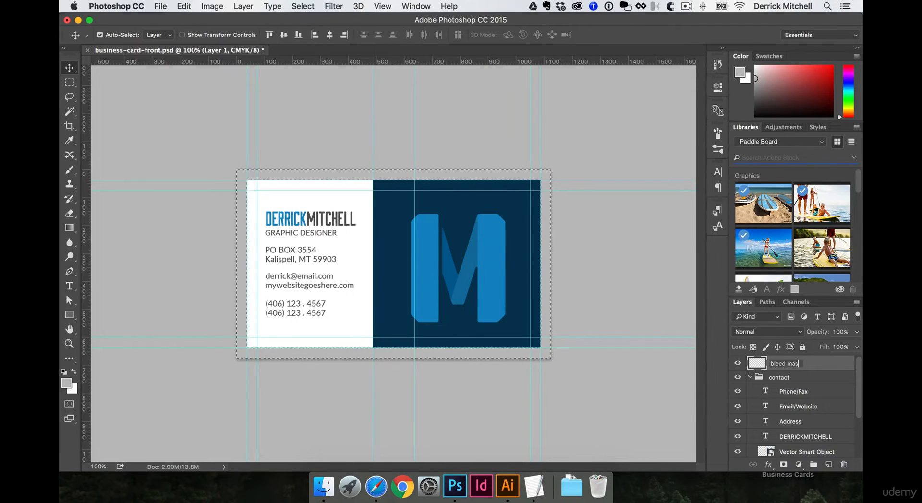
pyautogui.write('k')
pyautogui.press('Return')
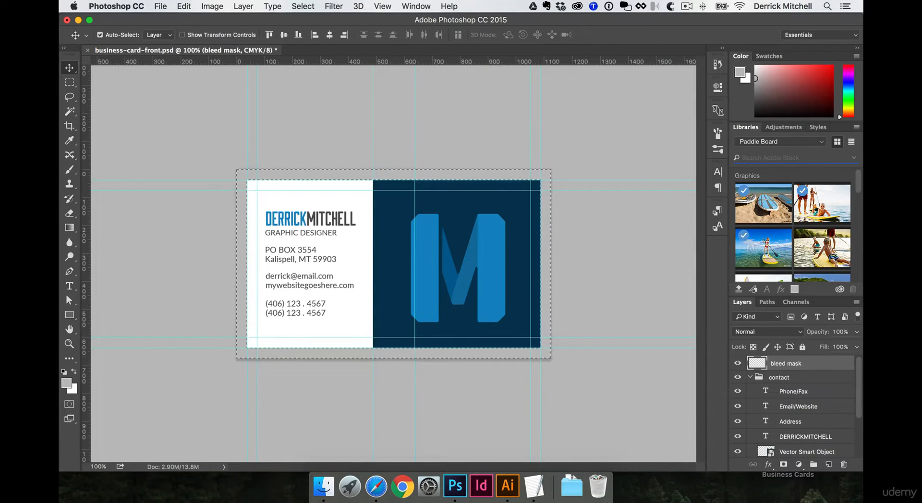
pyautogui.click(750, 377)
pyautogui.press('super+d')
pyautogui.press('super+semicolon')
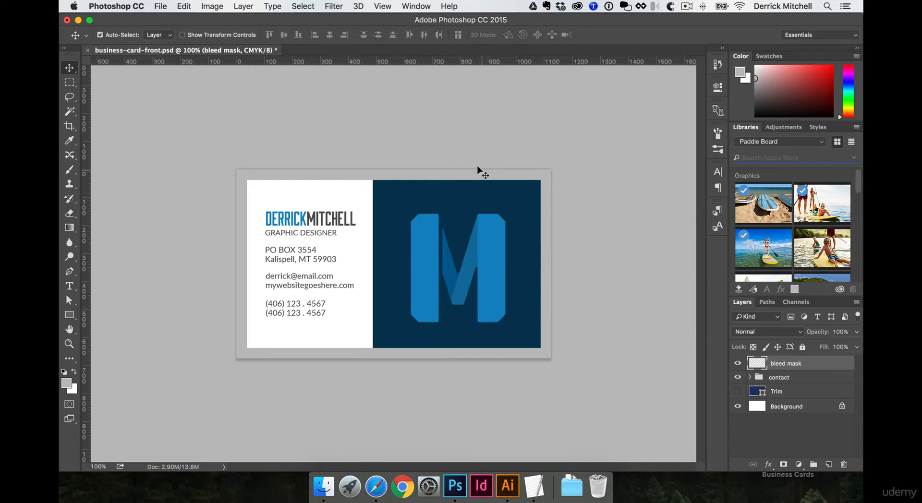
# Fit the card to the window and take a screen capture of the card front
pyautogui.click(650, 298)
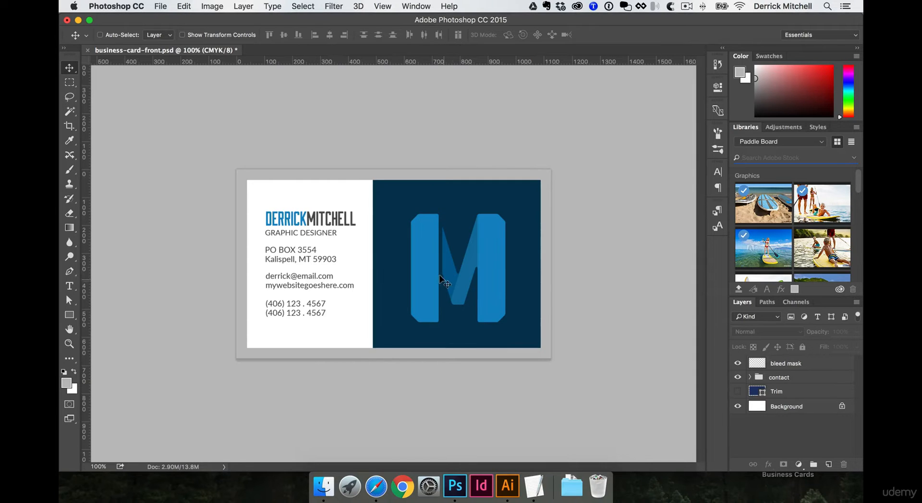
pyautogui.press('super+0')
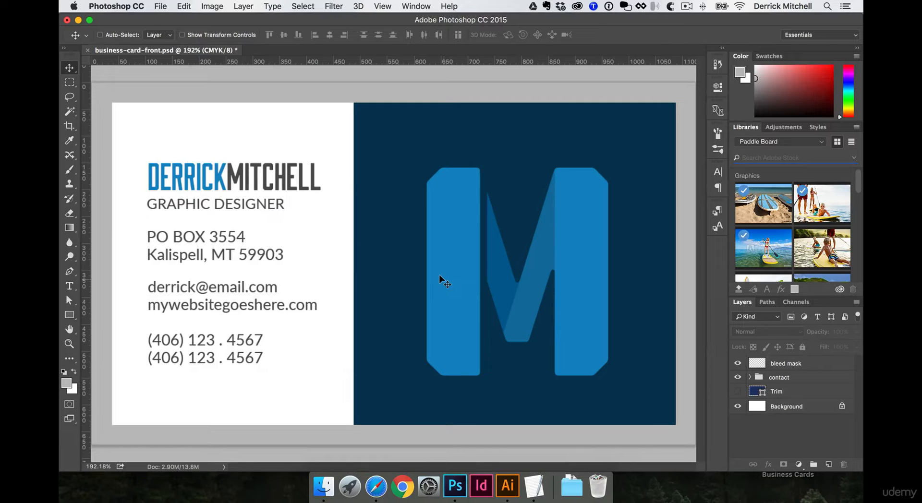
pyautogui.moveTo(115, 105); pyautogui.dragTo(675, 425)
pyautogui.press('space')
# Toggle the bleed mask off and back on, returning the view to actual size
pyautogui.click(289, 96)
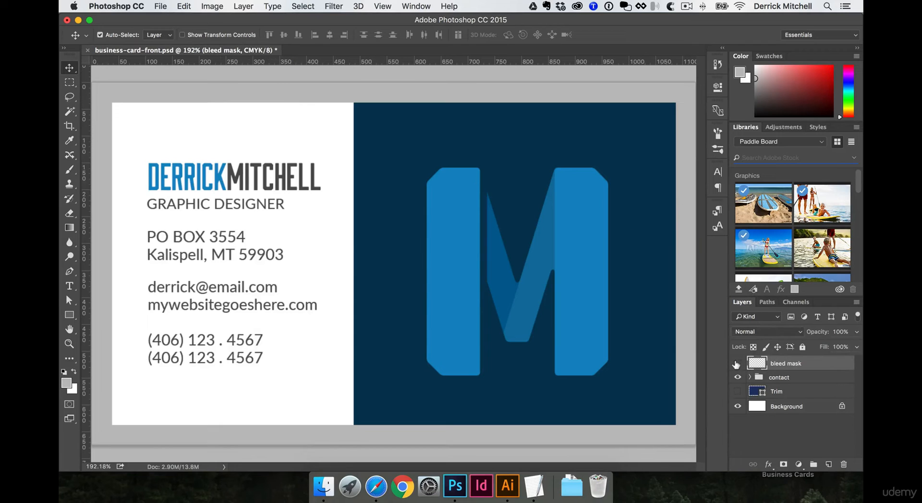
pyautogui.click(736, 364)
pyautogui.keyDown('alt'); pyautogui.keyDown('super'); pyautogui.click(621, 326); pyautogui.keyUp('super'); pyautogui.keyUp('alt')
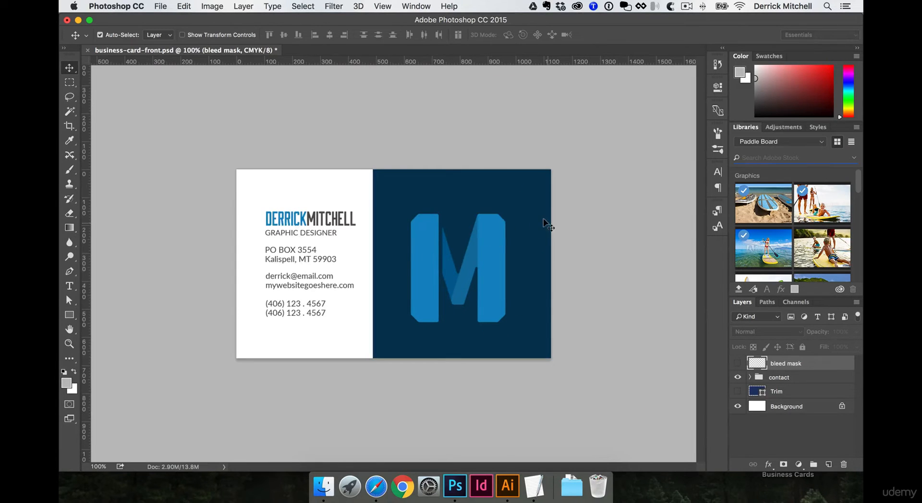
pyautogui.click(735, 363)
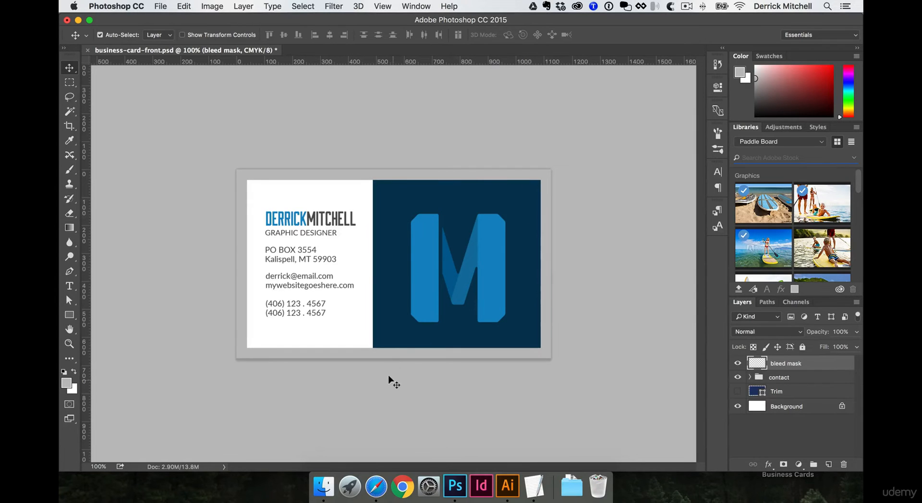
pyautogui.click(323, 486)
pyautogui.click(295, 130)
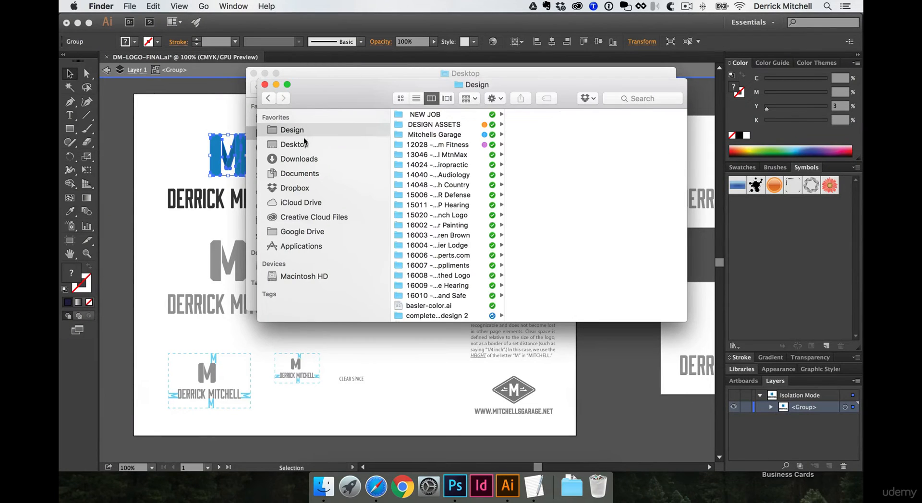
pyautogui.click(297, 145)
pyautogui.click(420, 139)
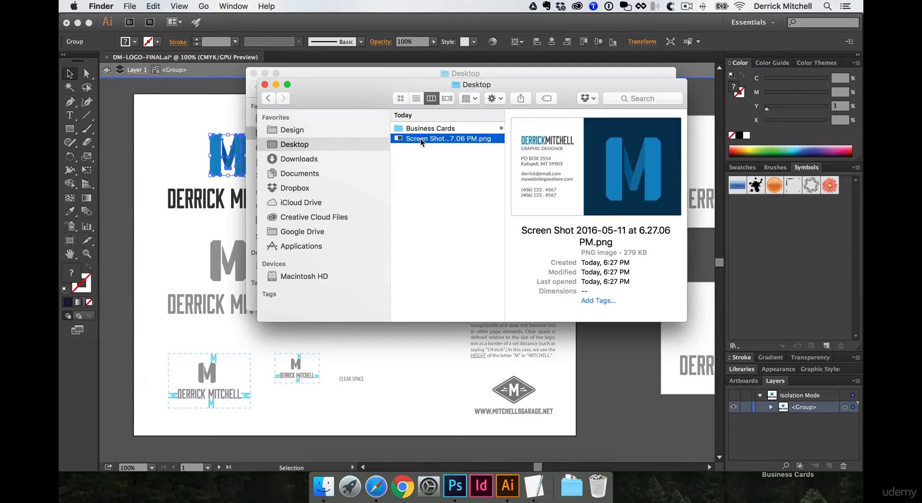
pyautogui.press('space')
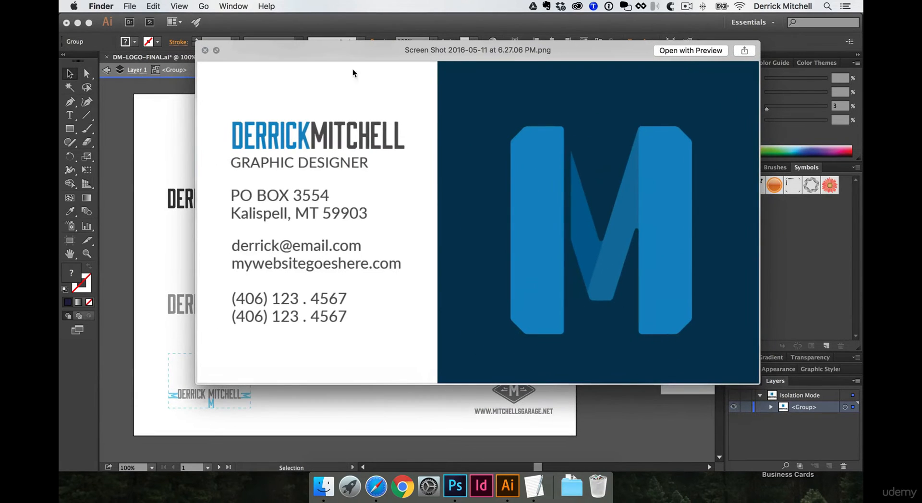
pyautogui.press('space')
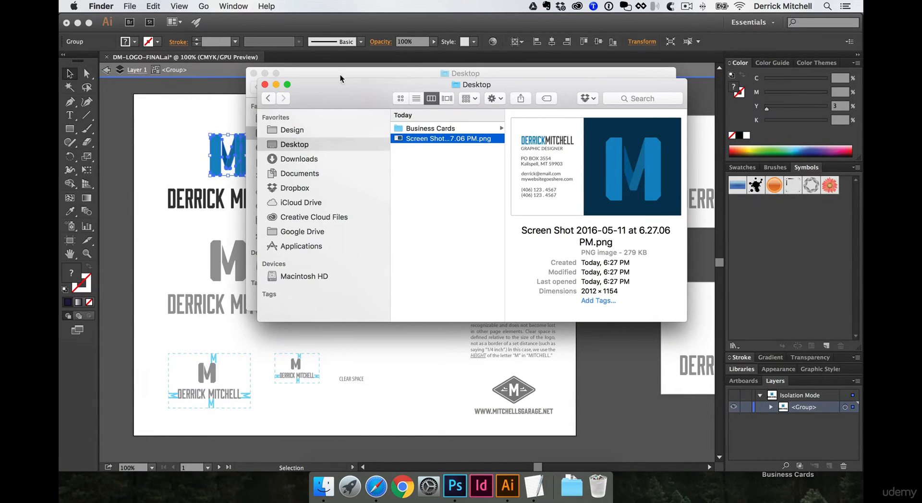
pyautogui.moveTo(340, 79); pyautogui.dragTo(389, 114)
pyautogui.press('super+w')
pyautogui.press('super+w')
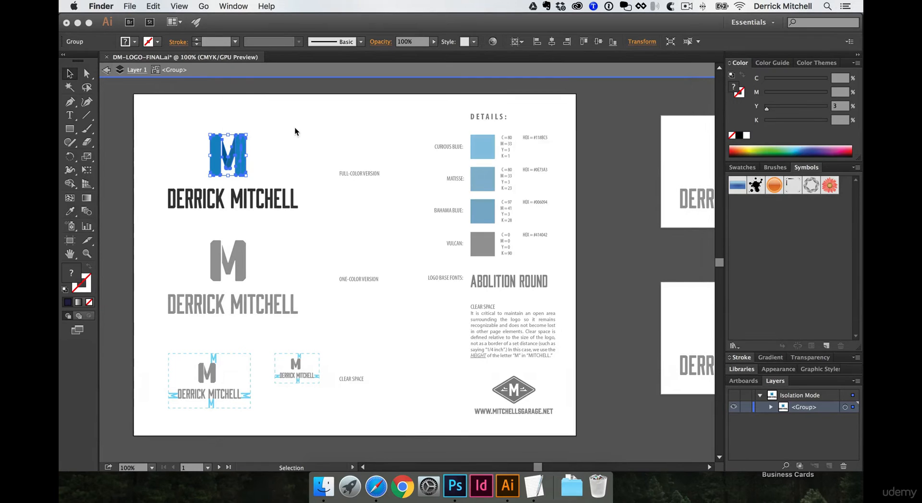
pyautogui.click(448, 494)
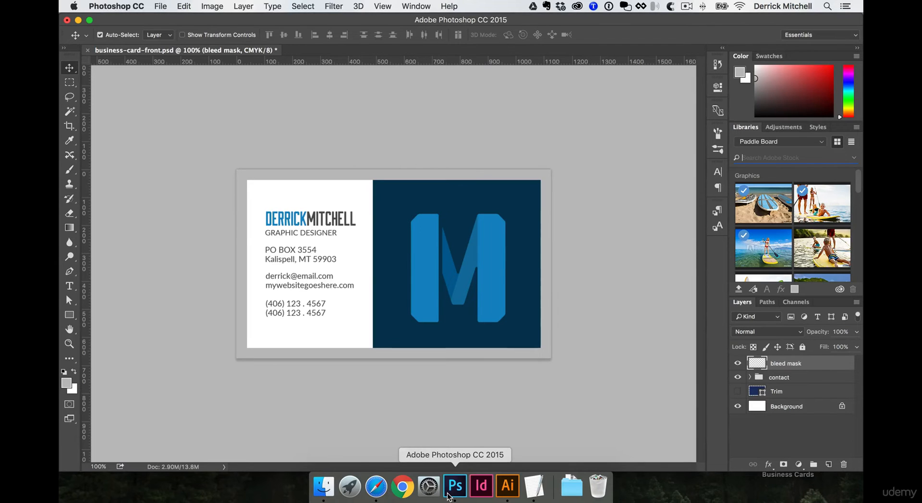
# Select the bleed mask layer and save the front card design
pyautogui.click(590, 435)
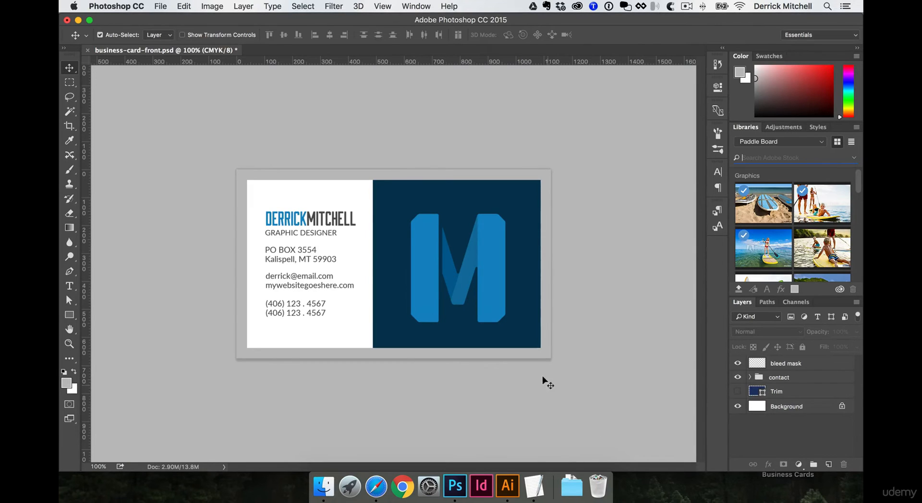
pyautogui.click(533, 352)
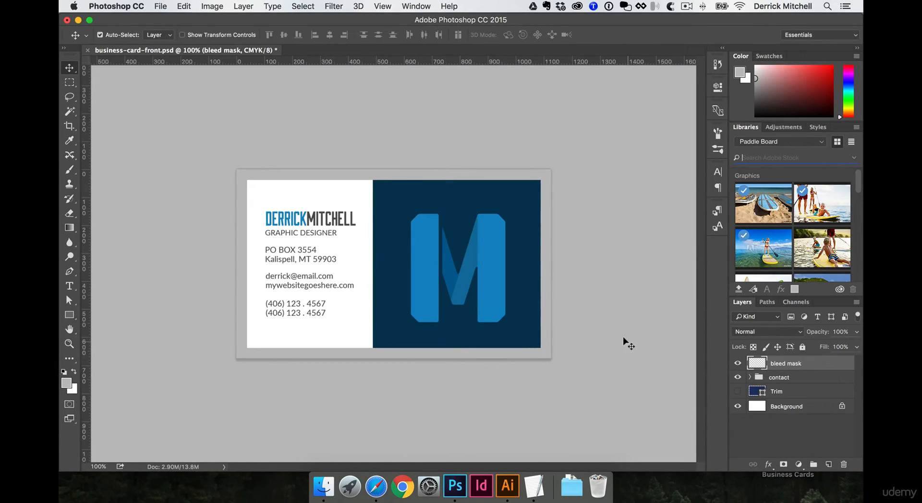
pyautogui.hotkey('ctrl', 's')
# Save a copy of the card as business-card-back.psd
pyautogui.hotkey('ctrl', 'shift', 's')
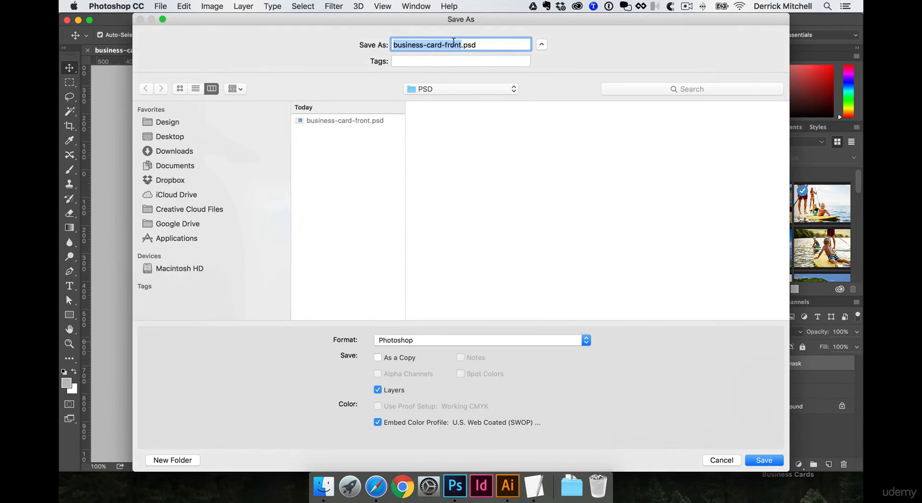
pyautogui.doubleClick(454, 45)
pyautogui.write('back')
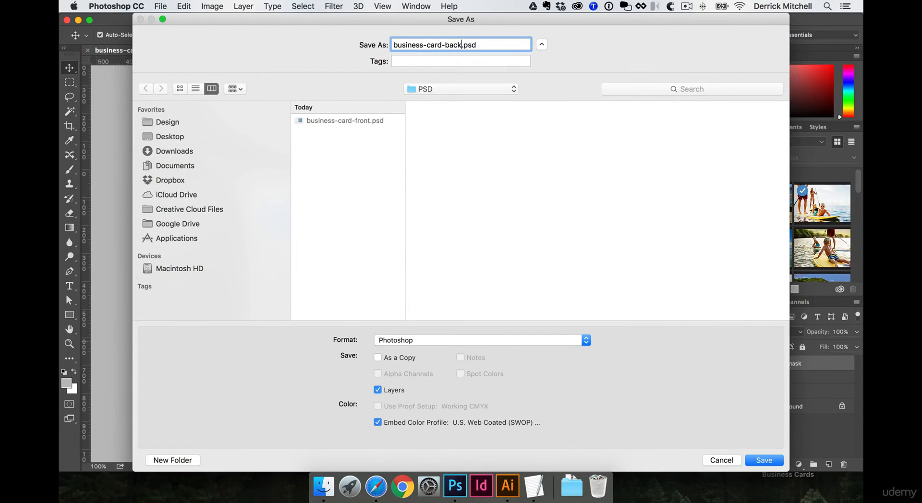
pyautogui.press('Return')
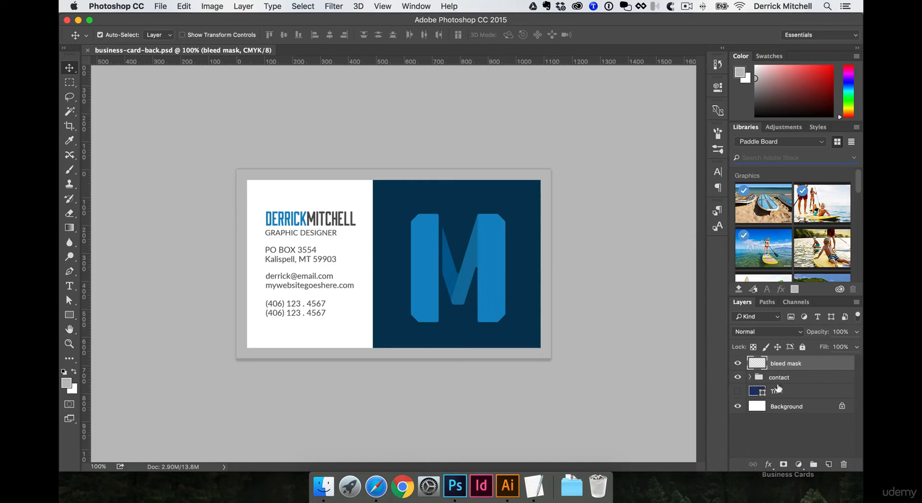
# Move the Rectangle 1 and Vector Smart Object layers out of the contact group
pyautogui.click(738, 378)
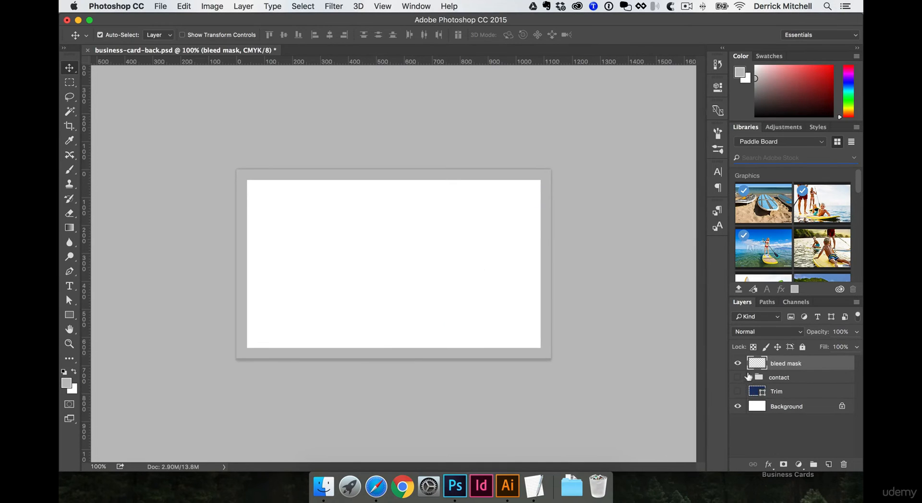
pyautogui.click(749, 377)
pyautogui.click(738, 377)
pyautogui.scroll(-4, 788, 413)
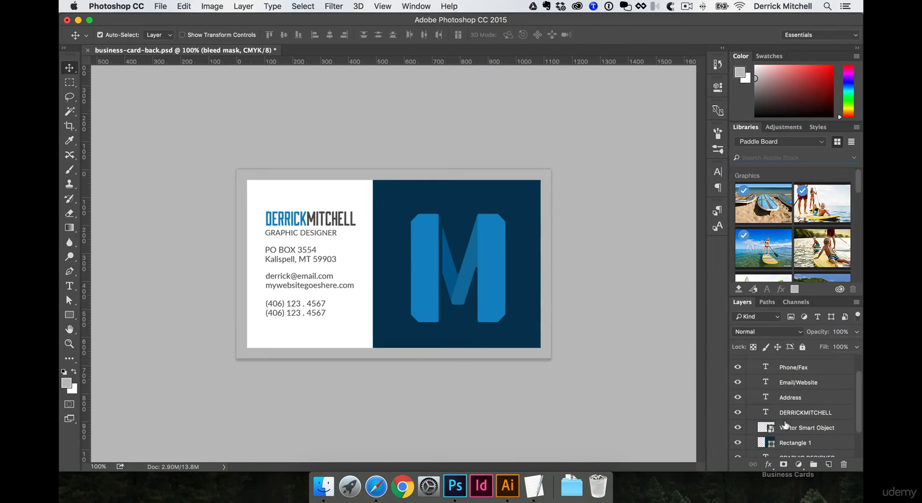
pyautogui.click(794, 409)
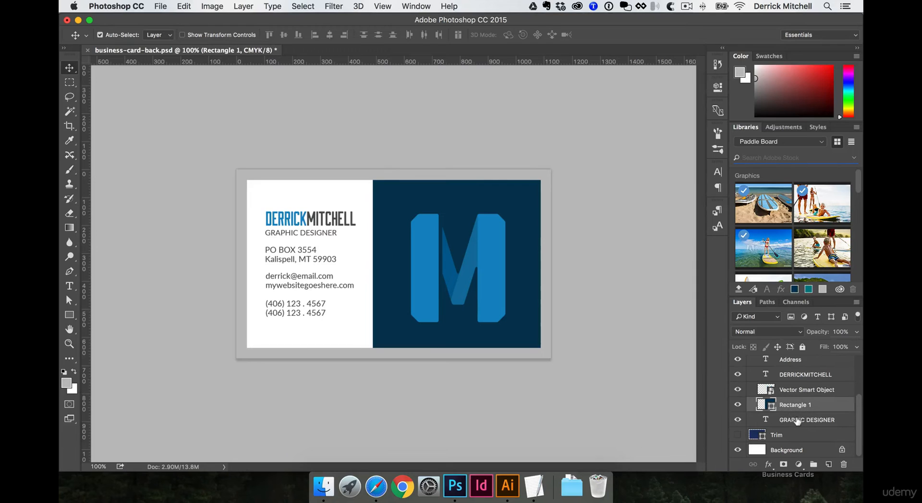
pyautogui.keyDown('shift'); pyautogui.click(795, 391); pyautogui.keyUp('shift')
pyautogui.press('super+bracketleft')
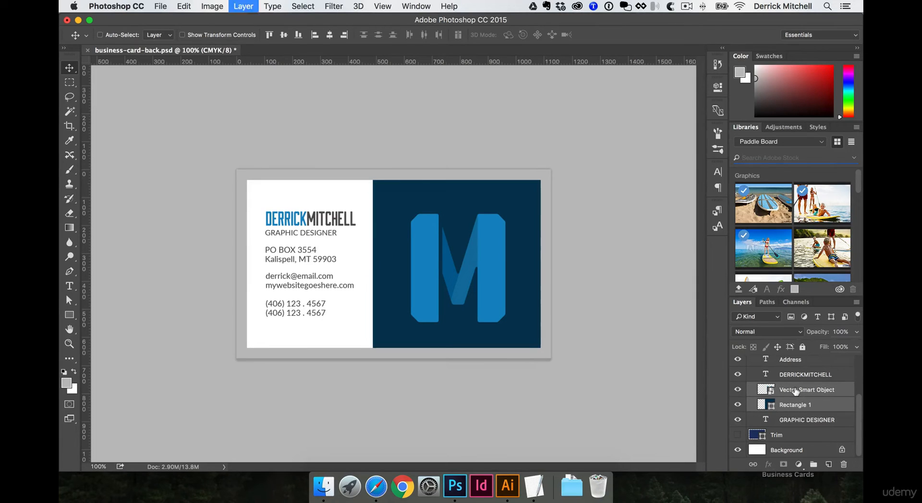
pyautogui.press('super+bracketleft')
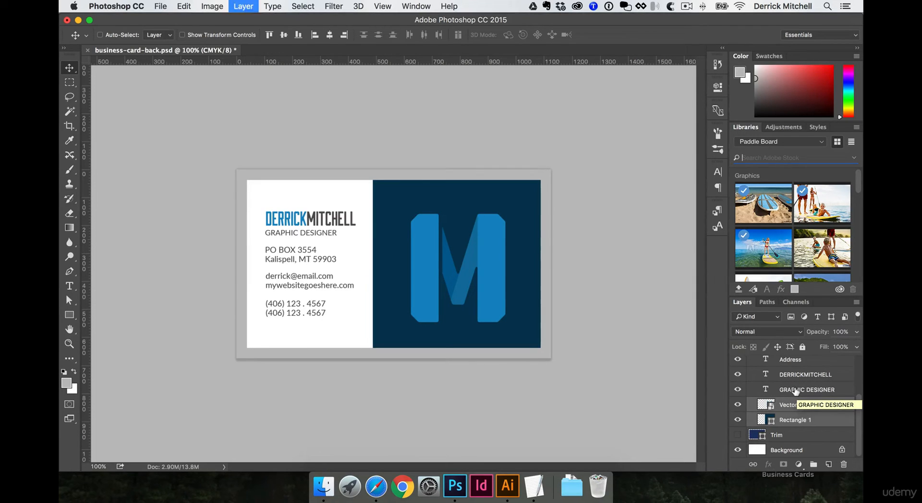
# Hide the contact group's text and collapse the group
pyautogui.scroll(5, 796, 392)
pyautogui.click(738, 378)
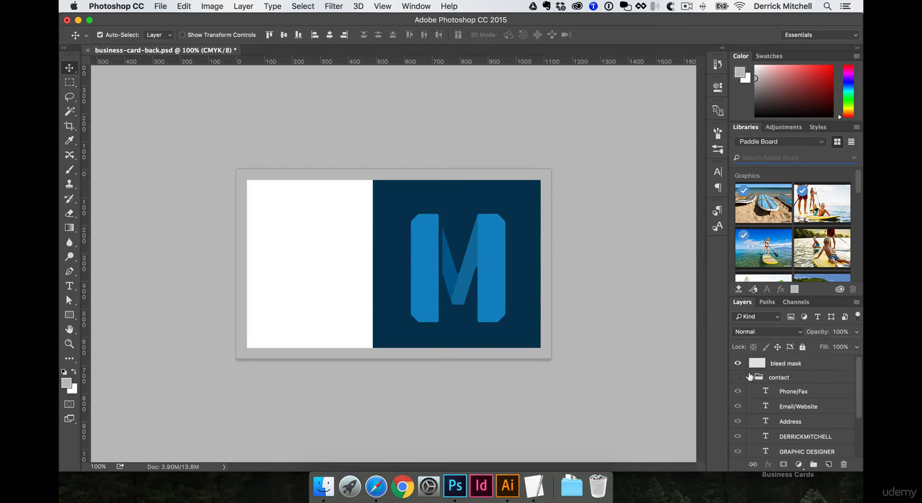
pyautogui.click(749, 378)
# Stretch the blue rectangle leftward so it spans the whole card
pyautogui.press('super+t')
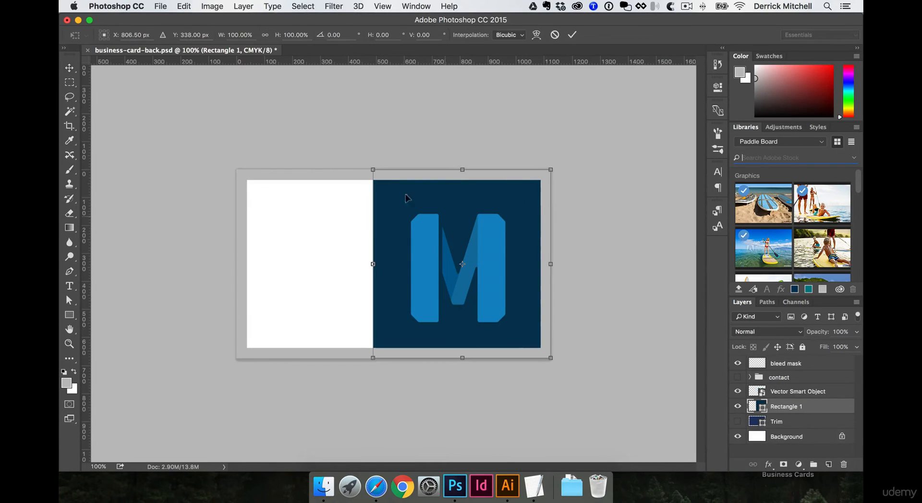
pyautogui.moveTo(369, 263); pyautogui.dragTo(233, 247)
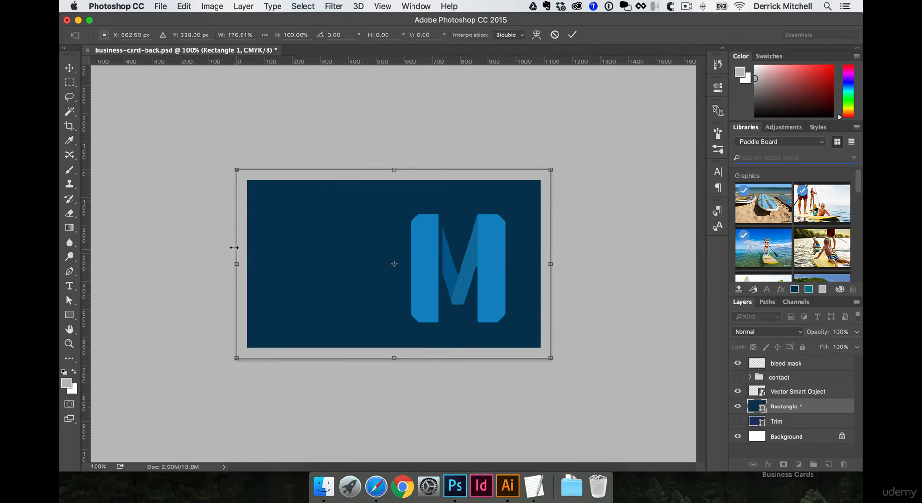
pyautogui.press('Return')
# Center the M logo, tilt it about 20 degrees and enlarge it to cover the card
pyautogui.click(416, 229)
pyautogui.moveTo(417, 229); pyautogui.dragTo(352, 224)
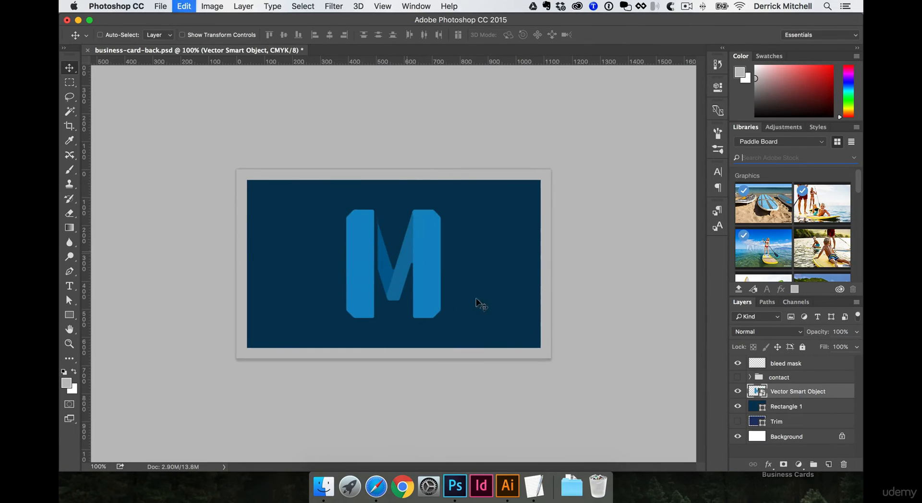
pyautogui.press('super+t')
pyautogui.moveTo(480, 304); pyautogui.dragTo(511, 273)
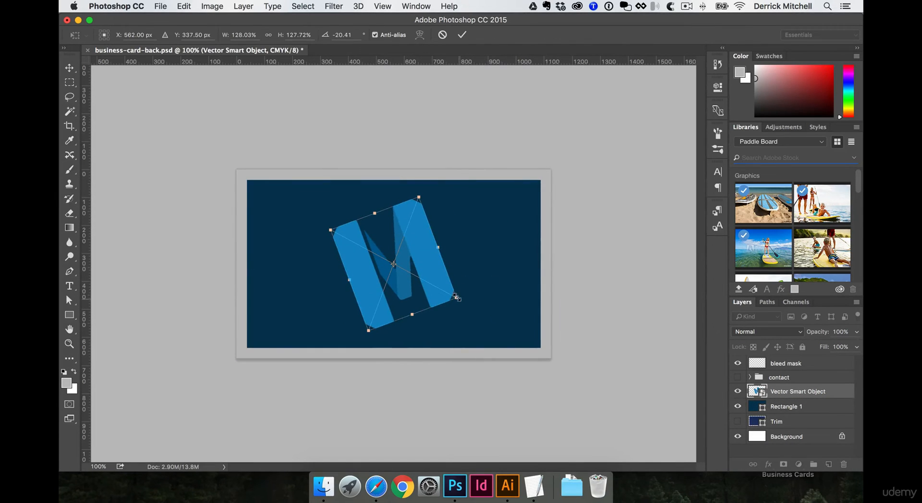
pyautogui.moveTo(455, 299); pyautogui.dragTo(572, 360)
pyautogui.moveTo(485, 252); pyautogui.dragTo(445, 264)
pyautogui.moveTo(530, 373); pyautogui.dragTo(565, 397)
pyautogui.press('Return')
pyautogui.moveTo(507, 270); pyautogui.dragTo(488, 263)
# Rotate the enlarged M pattern a bit further and save the back card
pyautogui.hotkey('ctrl', 't')
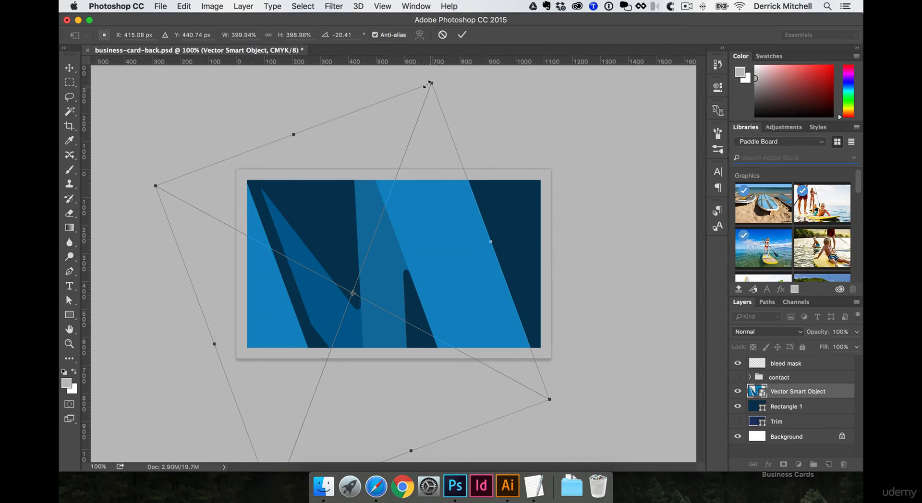
pyautogui.moveTo(429, 83); pyautogui.dragTo(441, 43)
pyautogui.press('Return')
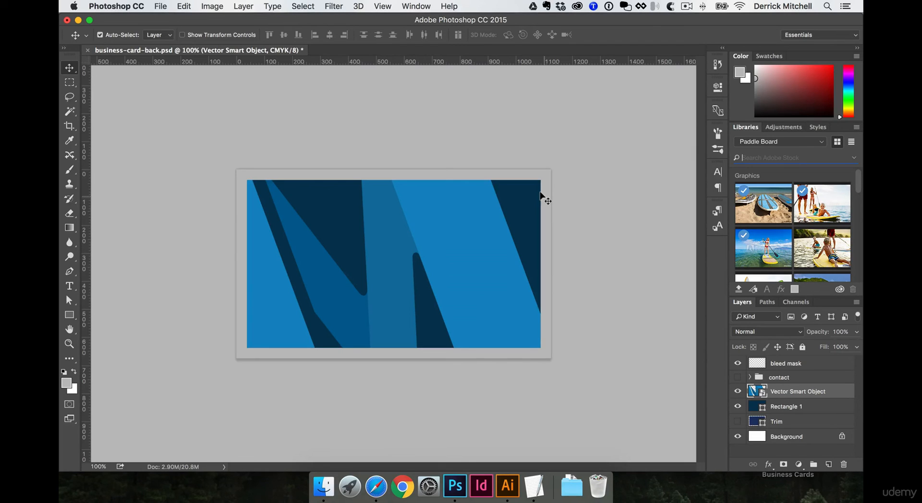
pyautogui.press('super+s')
# Exit isolation mode in the Illustrator logo file and paste the copied logo into the back card
pyautogui.click(507, 486)
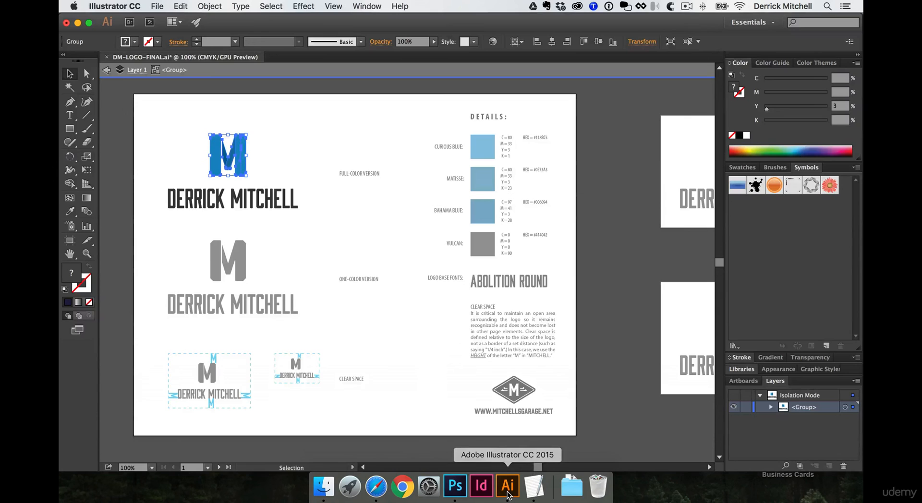
pyautogui.doubleClick(610, 429)
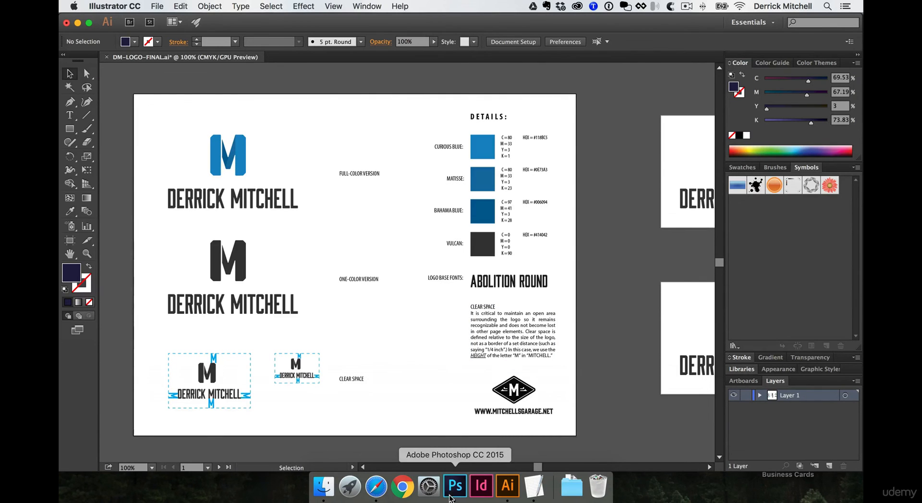
pyautogui.click(455, 486)
pyautogui.press('super+v')
pyautogui.click(659, 283)
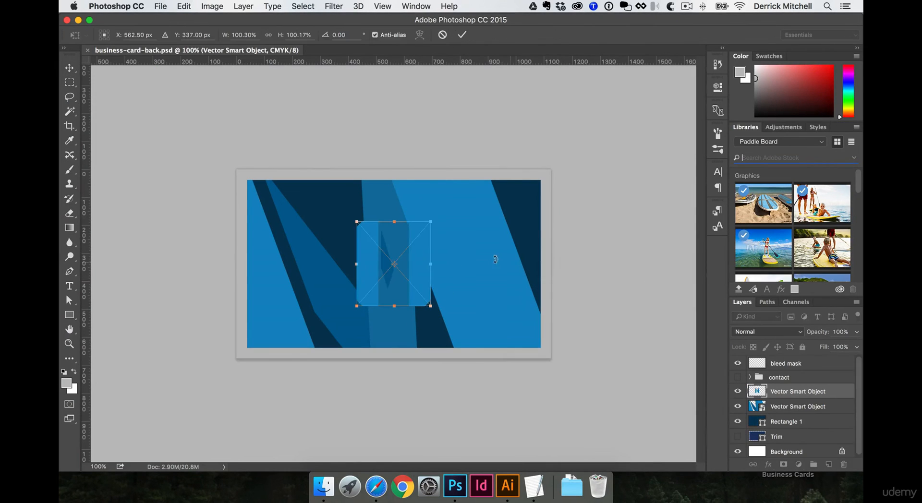
pyautogui.moveTo(432, 302)
pyautogui.mouseDown()
pyautogui.moveTo(449, 314)
pyautogui.moveTo(441, 309)
pyautogui.mouseUp()
pyautogui.press('Return')
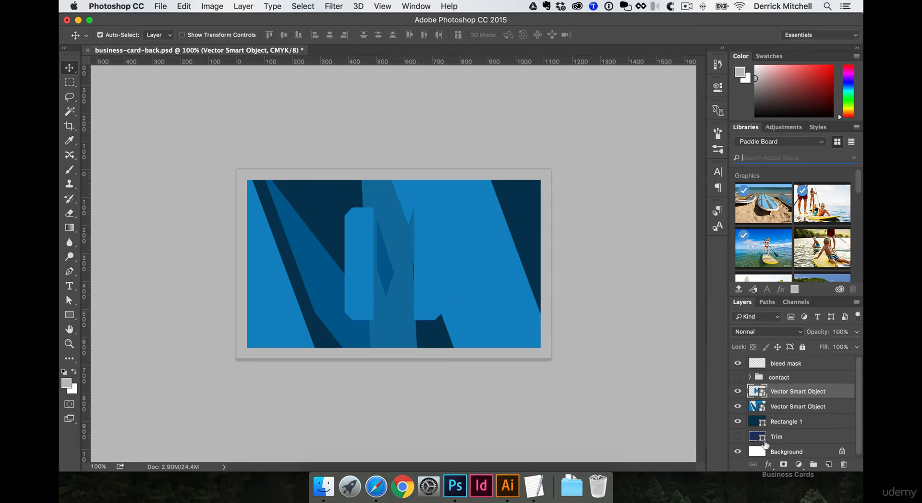
pyautogui.click(769, 464)
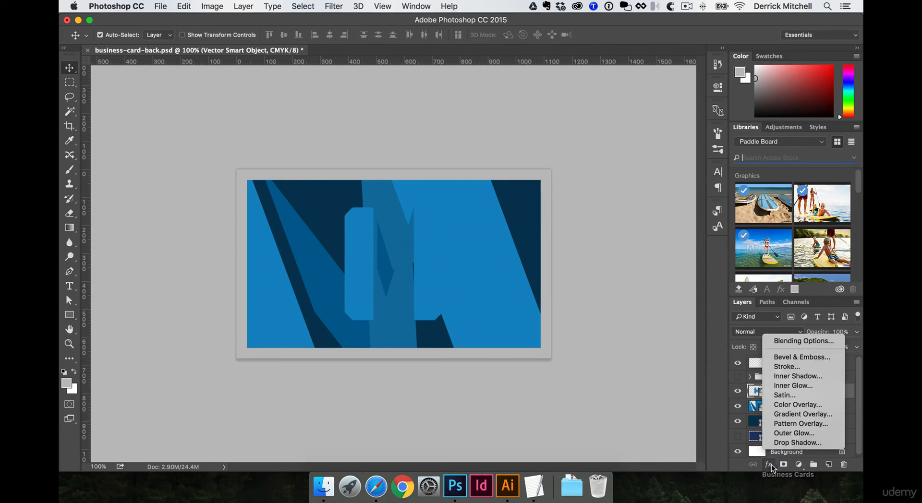
pyautogui.click(793, 405)
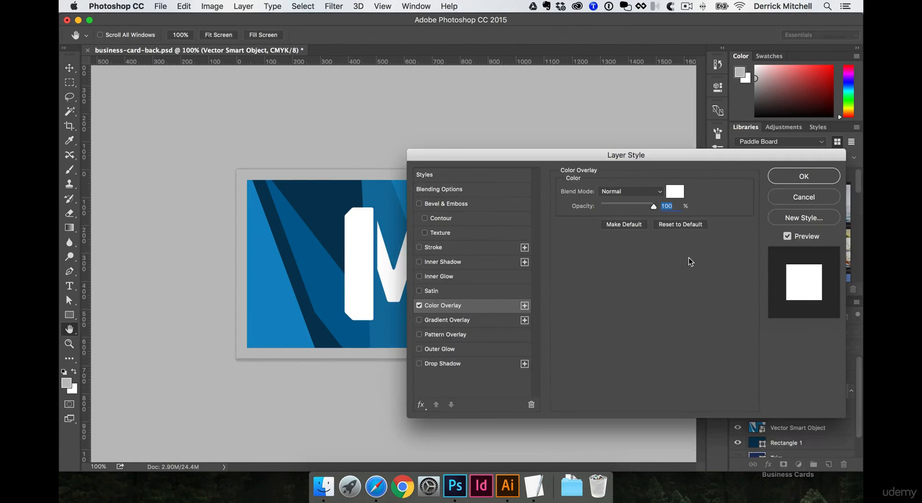
pyautogui.click(779, 175)
pyautogui.press('super')
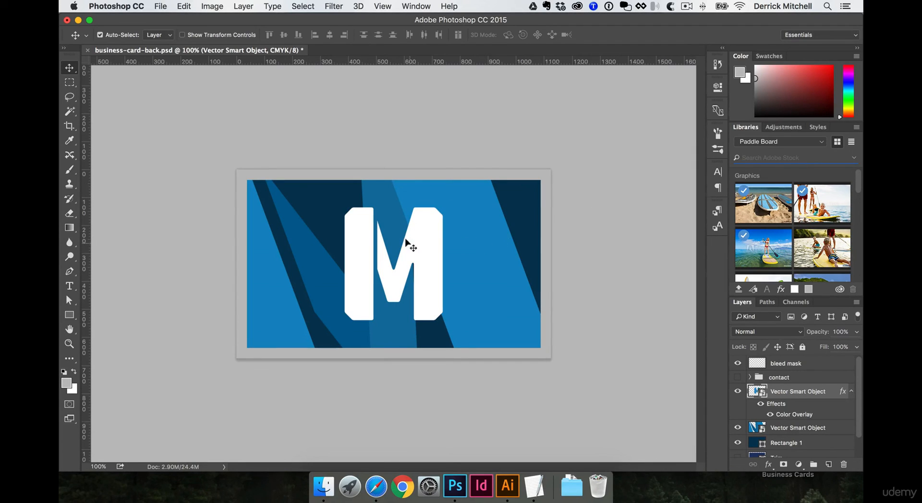
pyautogui.press('Delete')
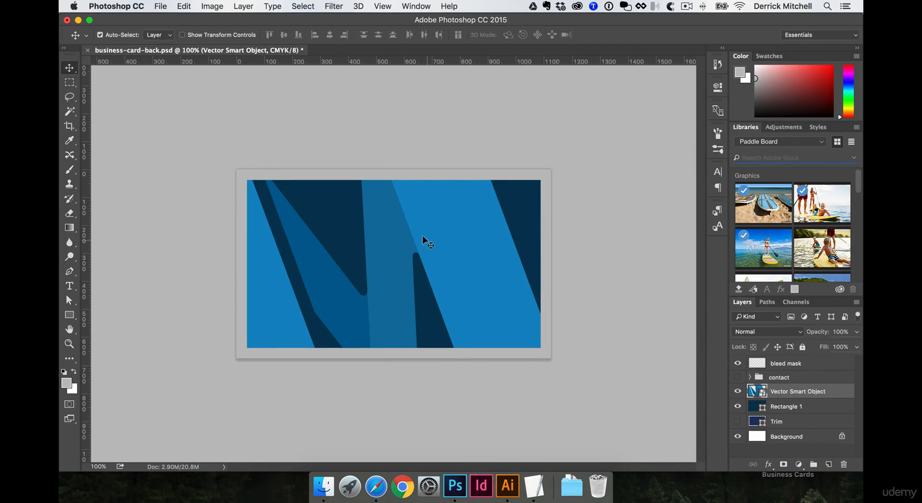